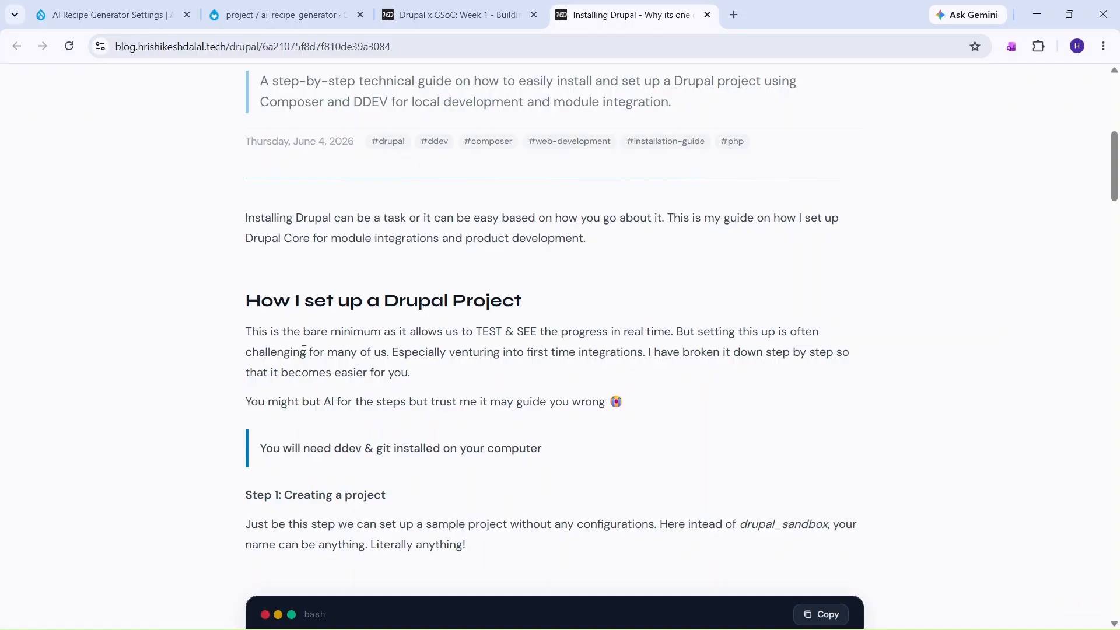
- Copy the Step 1 composer create-project and cd drupal_sandbox commands from the Drupal guide
scroll(432, 461, down, 4)
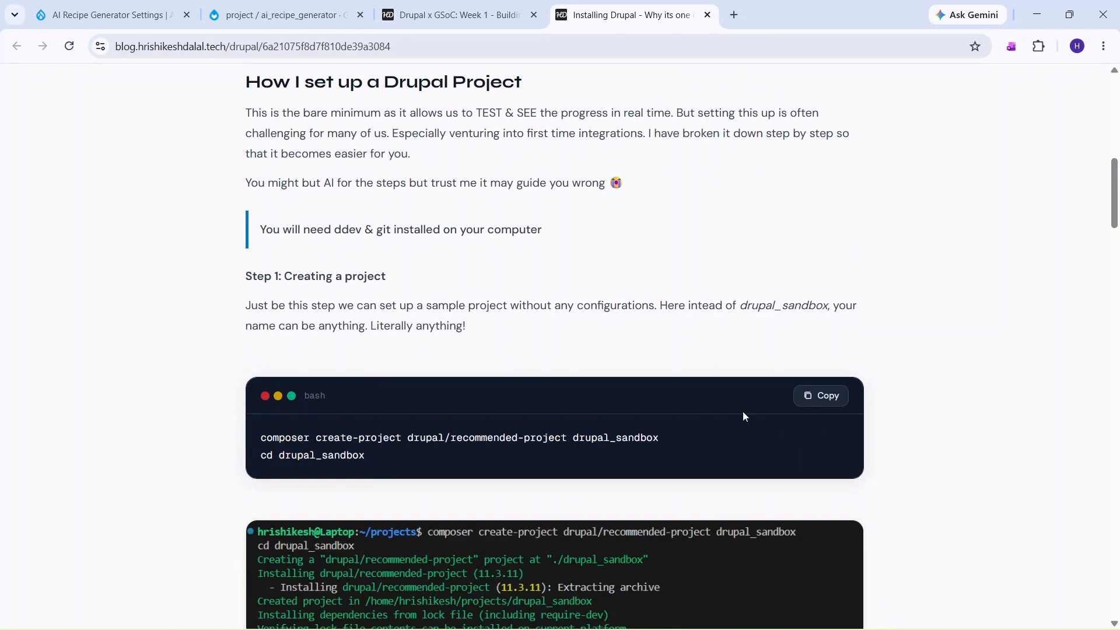
click(830, 398)
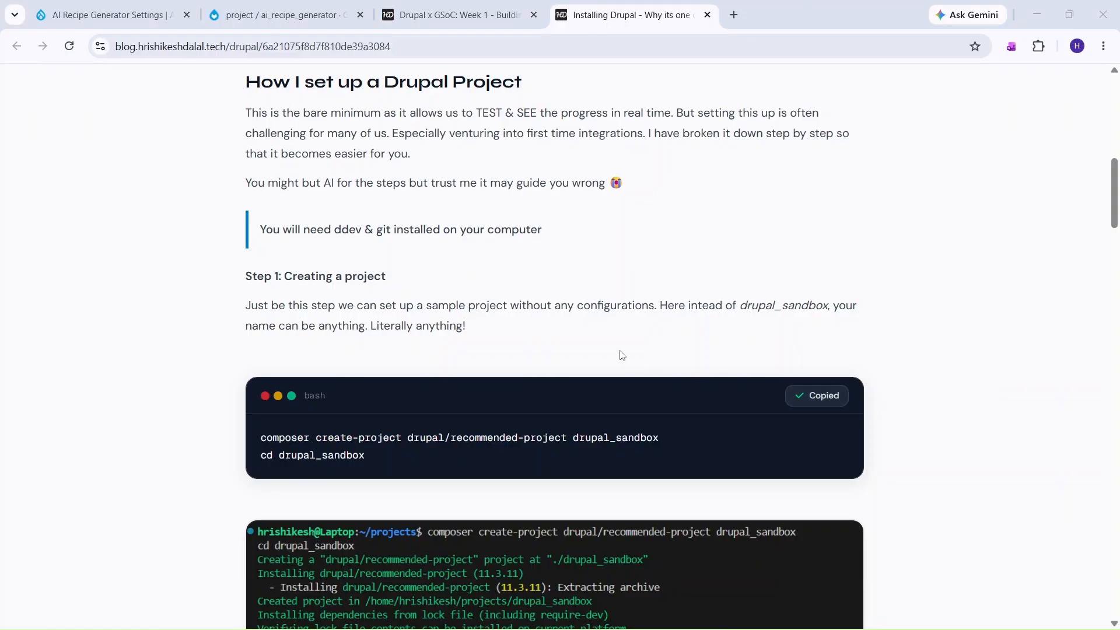
key(alt+Tab)
key(alt+Tab)
key(alt+Tab)
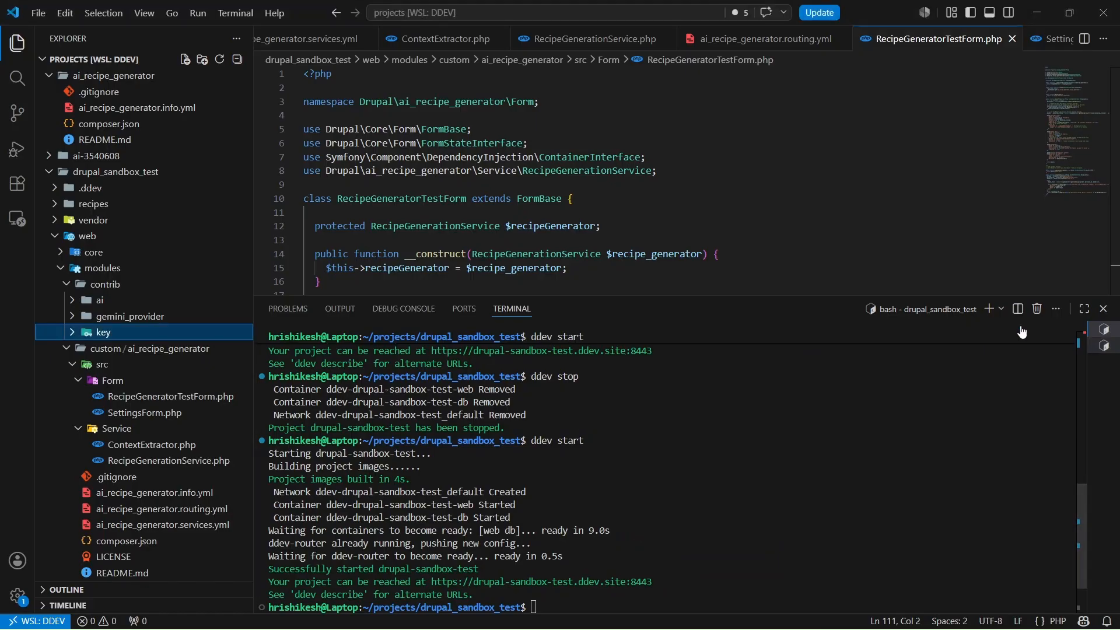
- Run the pasted composer create-project and cd drupal_sandbox commands in a new terminal
click(988, 308)
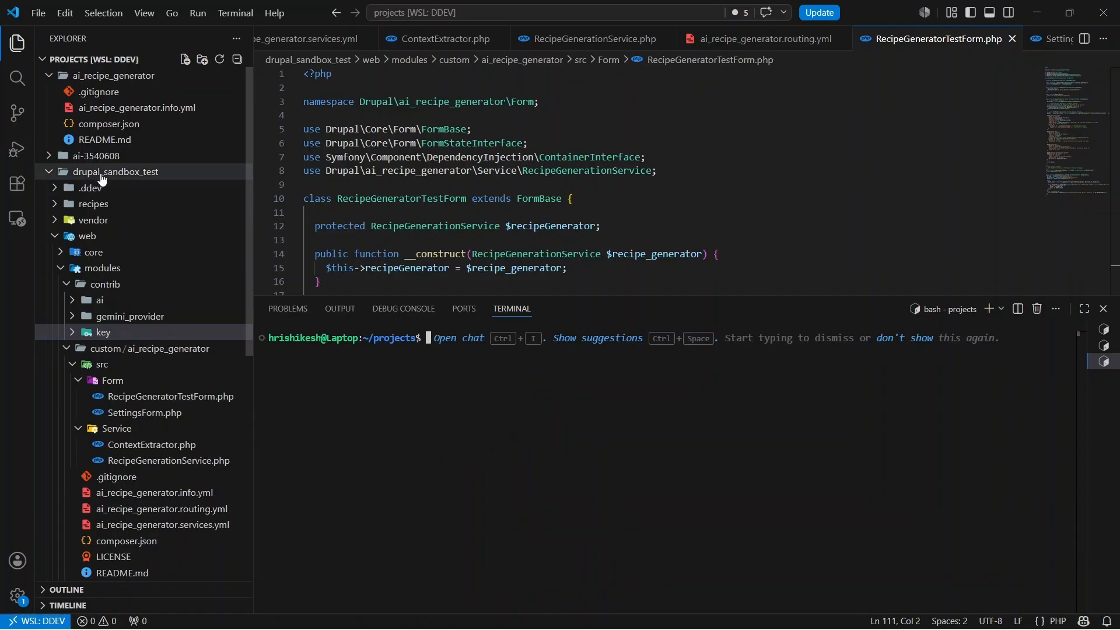
click(102, 174)
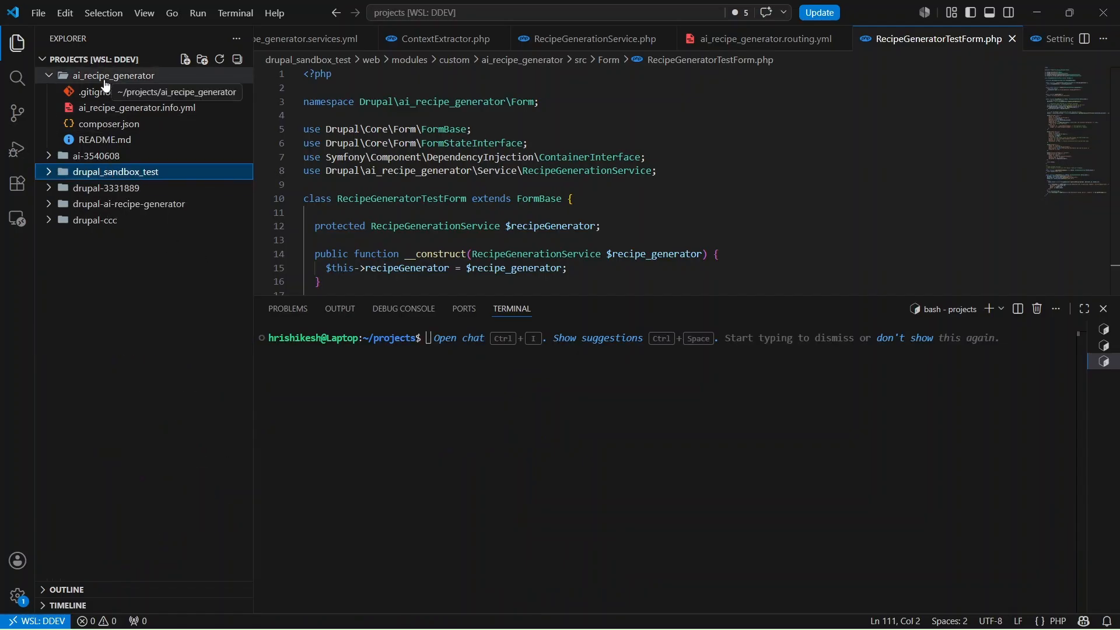
click(573, 371)
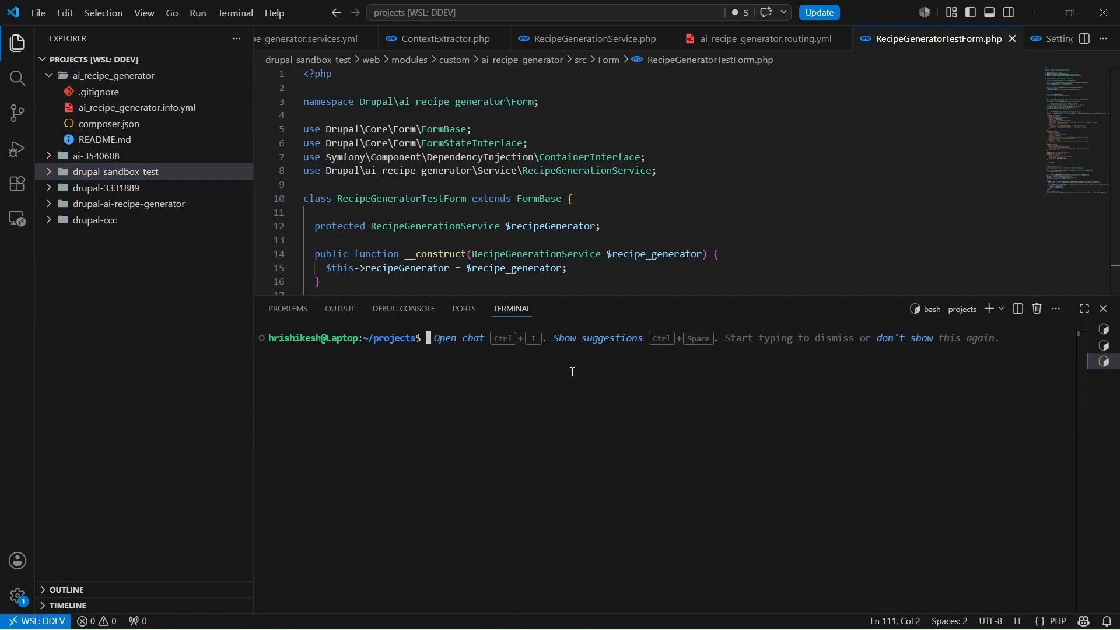
key(ctrl+v)
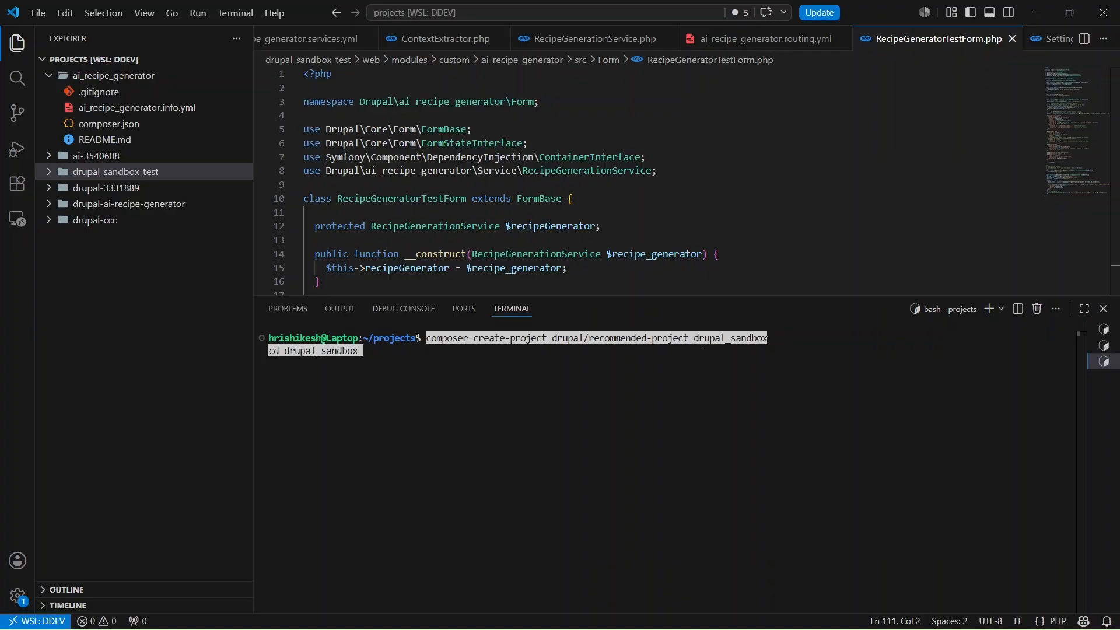
key(Return)
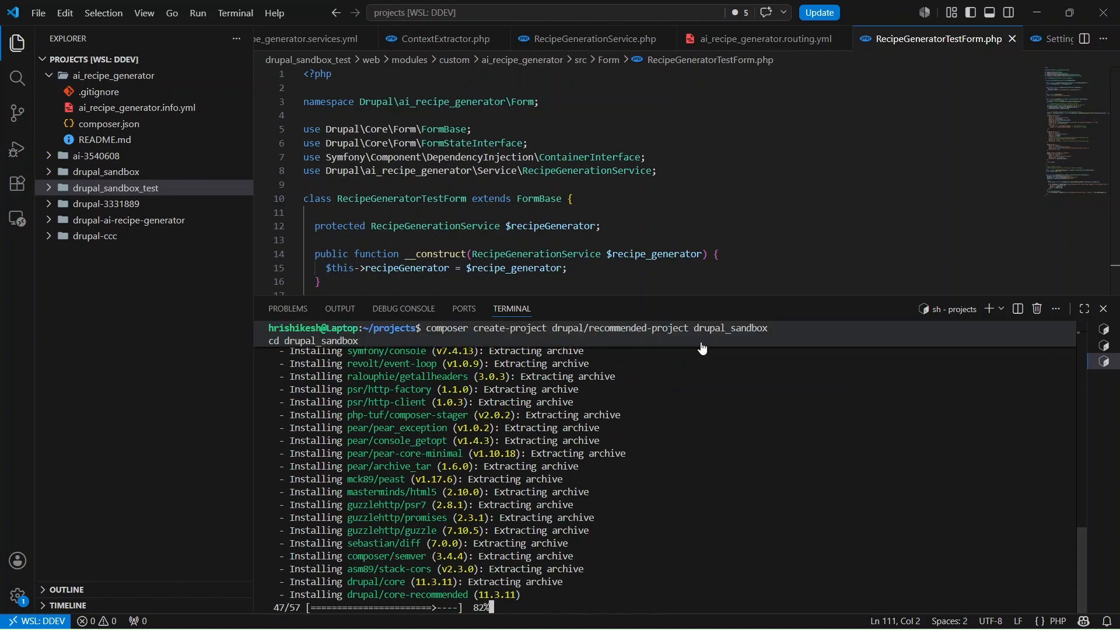
- Close all open editor tabs and highlight the installation congratulations message
click(181, 193)
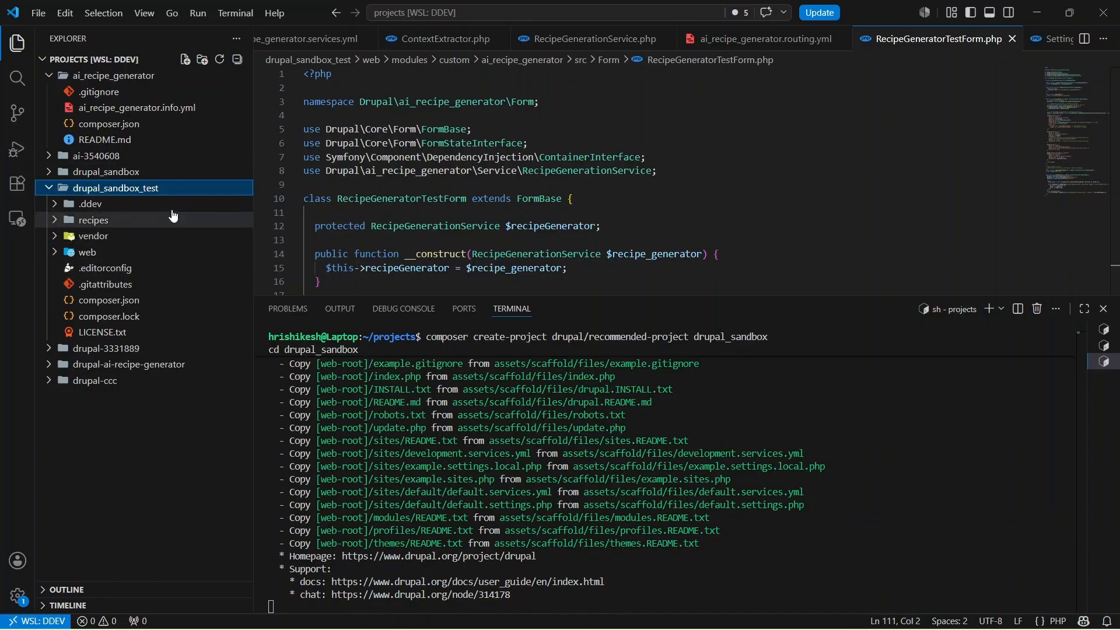
click(1102, 38)
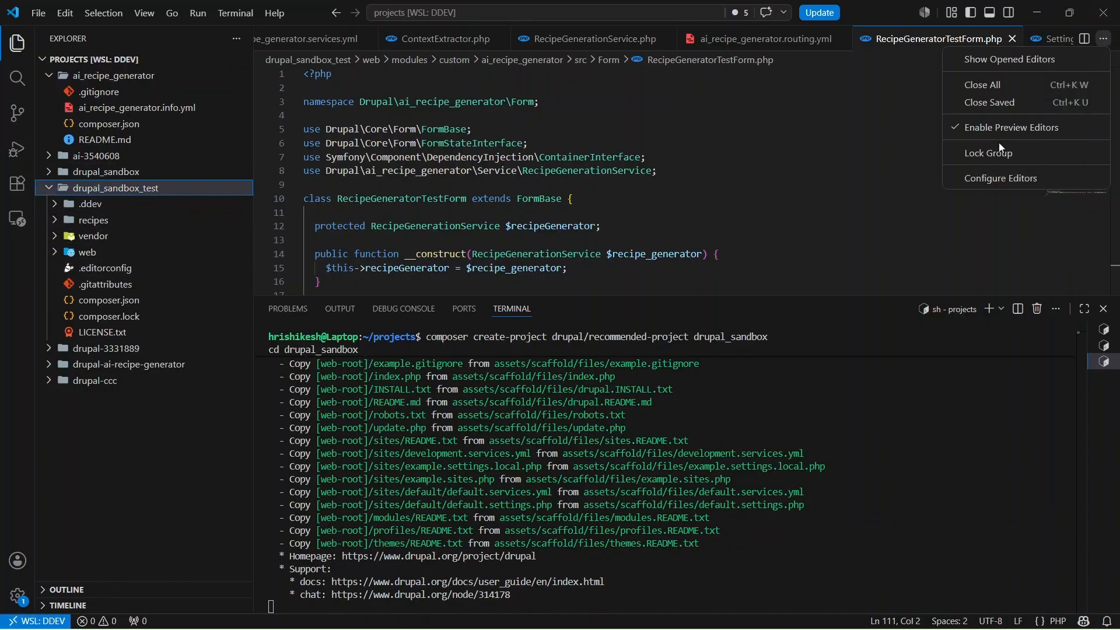
click(982, 86)
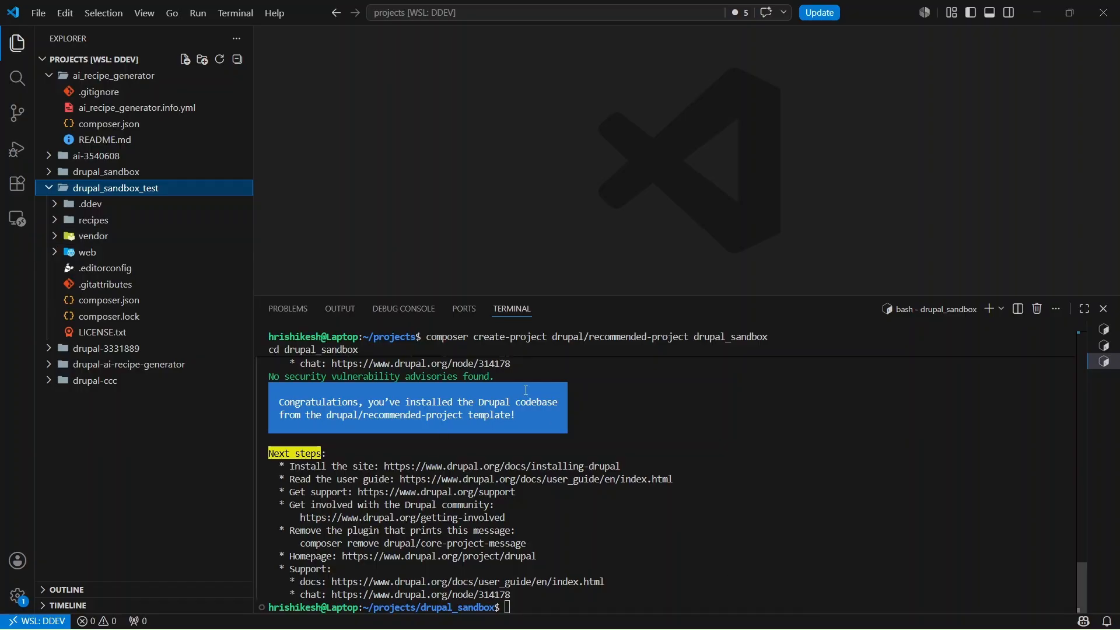
drag(325, 415, 527, 415)
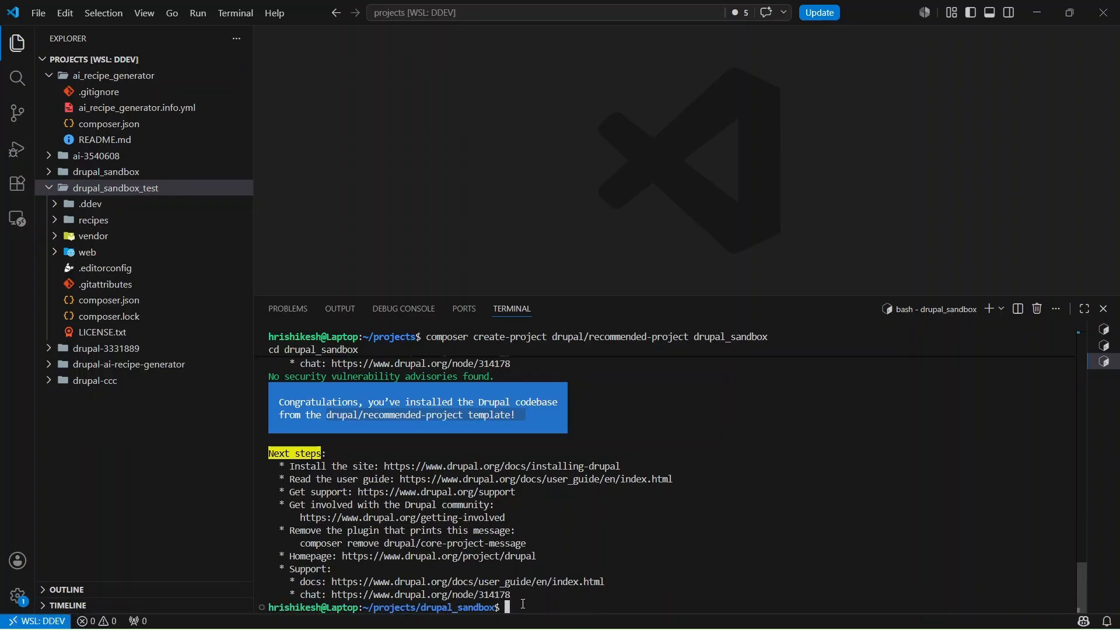
- Scroll the installation guide down to Step 2 and copy its ddev config command
key(alt+Tab)
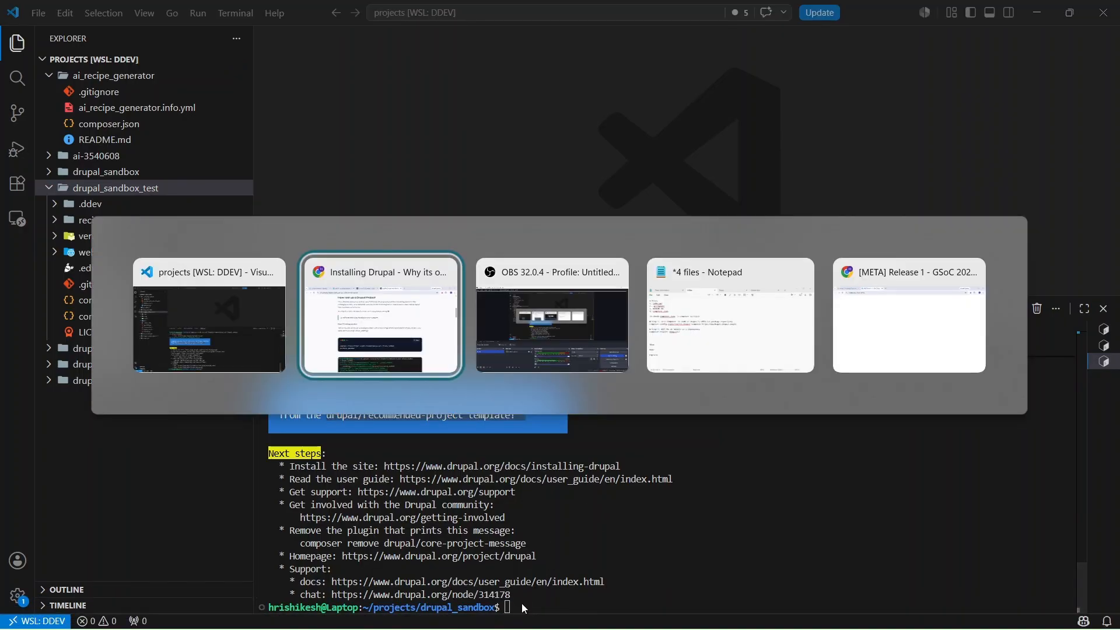
scroll(555, 431, down, 3)
scroll(555, 428, down, 12)
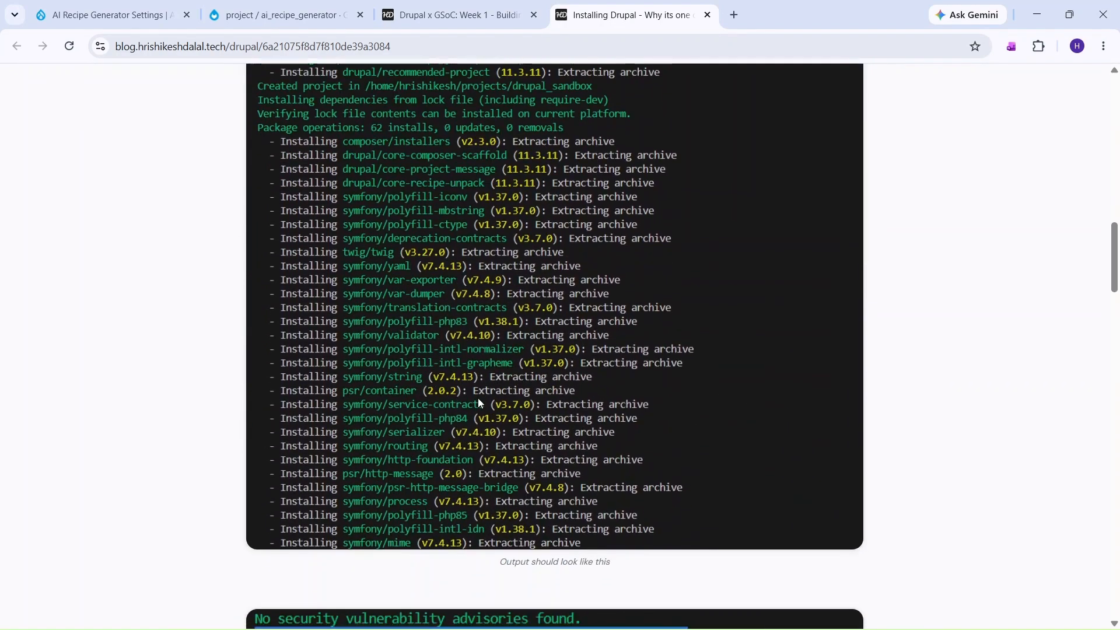
scroll(632, 246, down, 3)
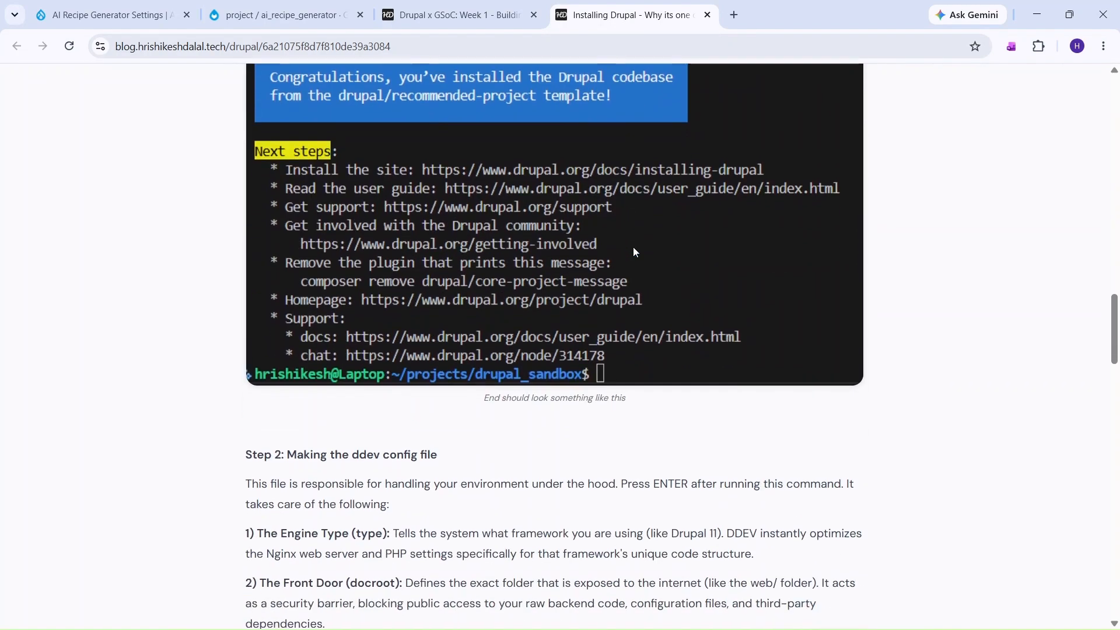
scroll(634, 251, down, 2)
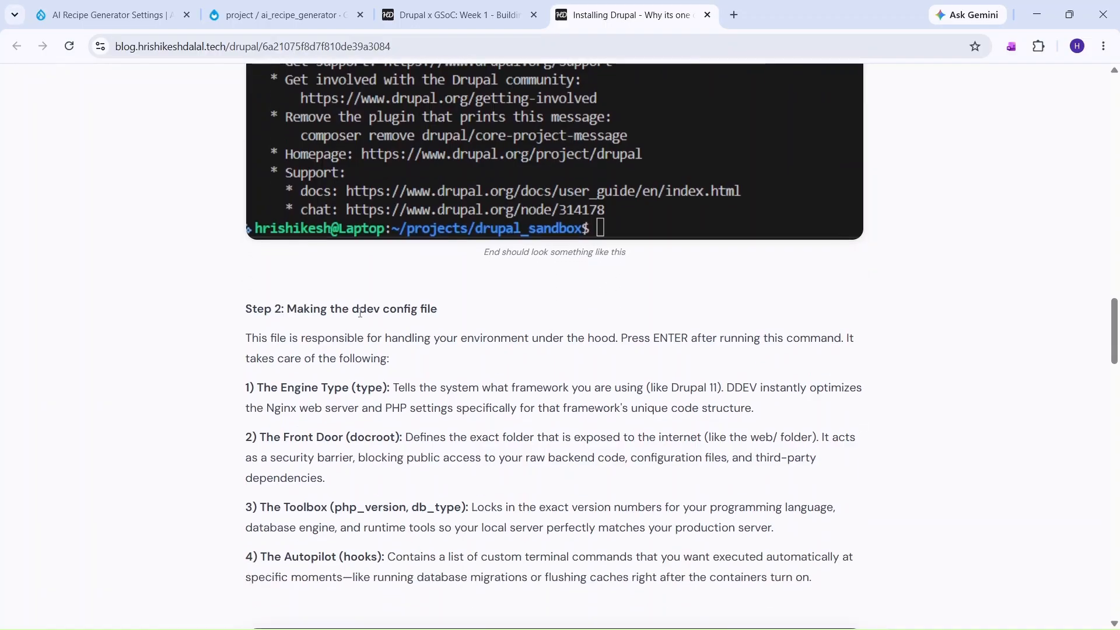
drag(296, 309, 419, 307)
scroll(394, 376, down, 1)
click(179, 375)
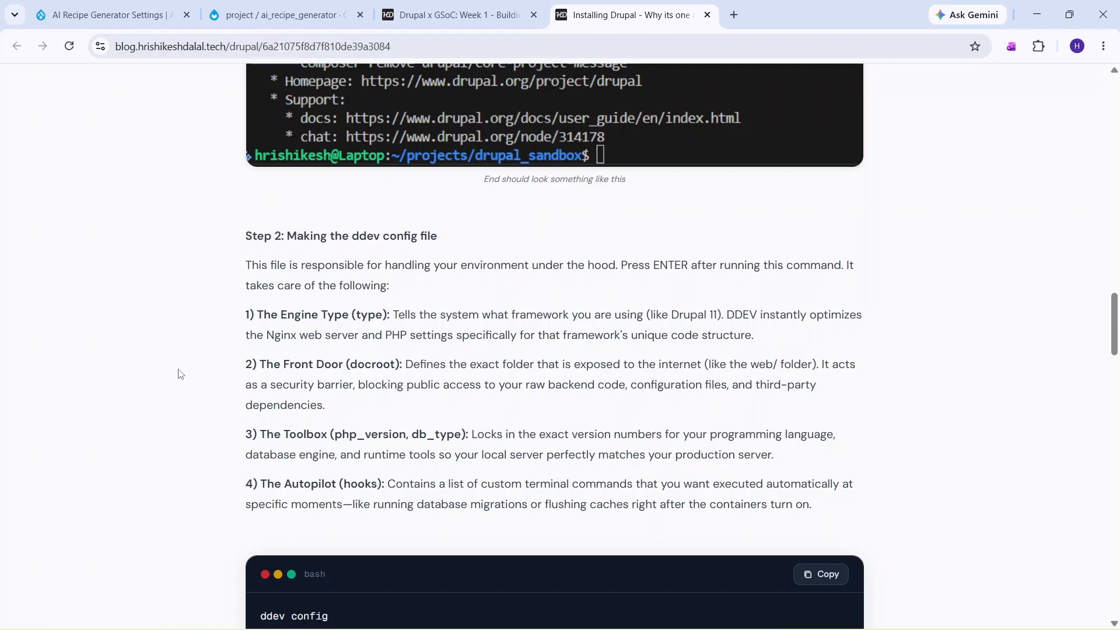
scroll(181, 374, down, 1)
click(807, 506)
- Run ddev config, accepting the default project name, web docroot and drupal11 type
key(alt+Tab)
key(ctrl+v)
key(Return)
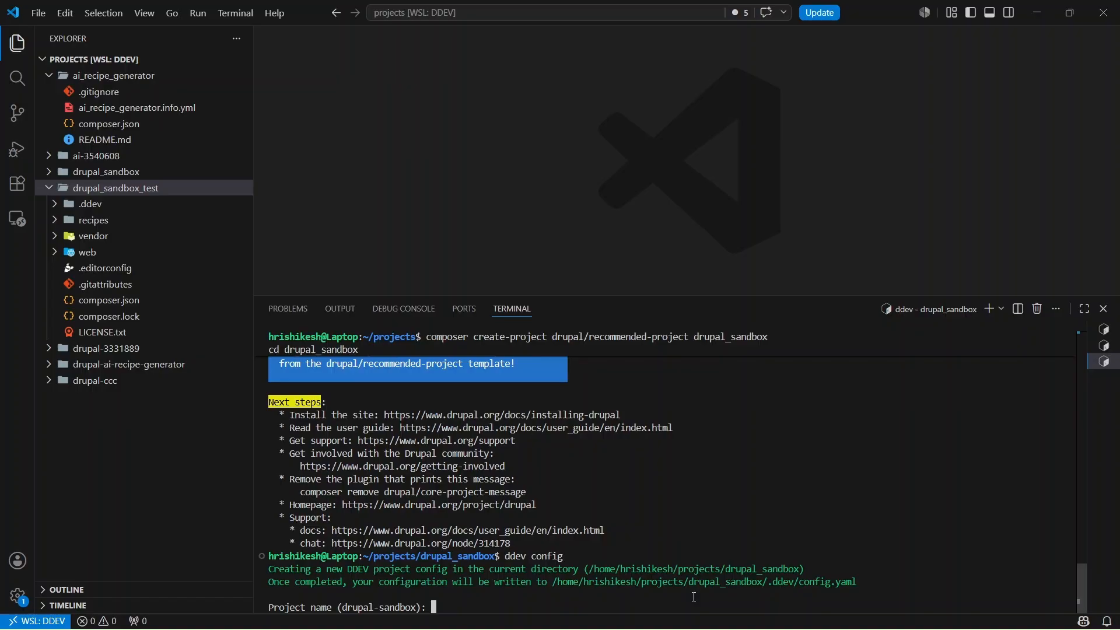
key(Return)
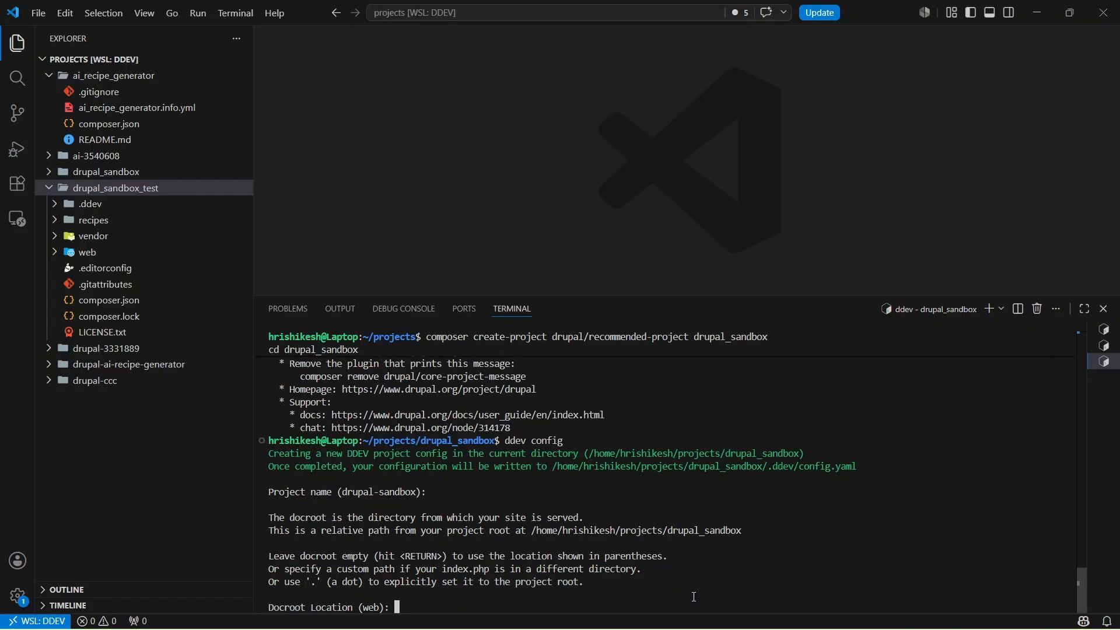
key(Return)
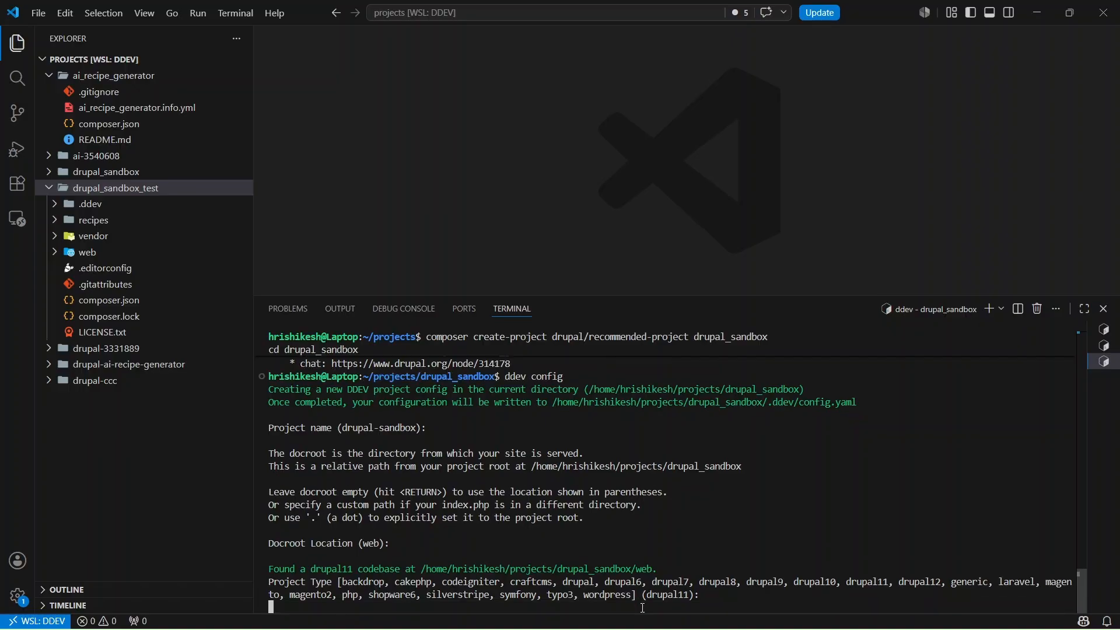
key(Return)
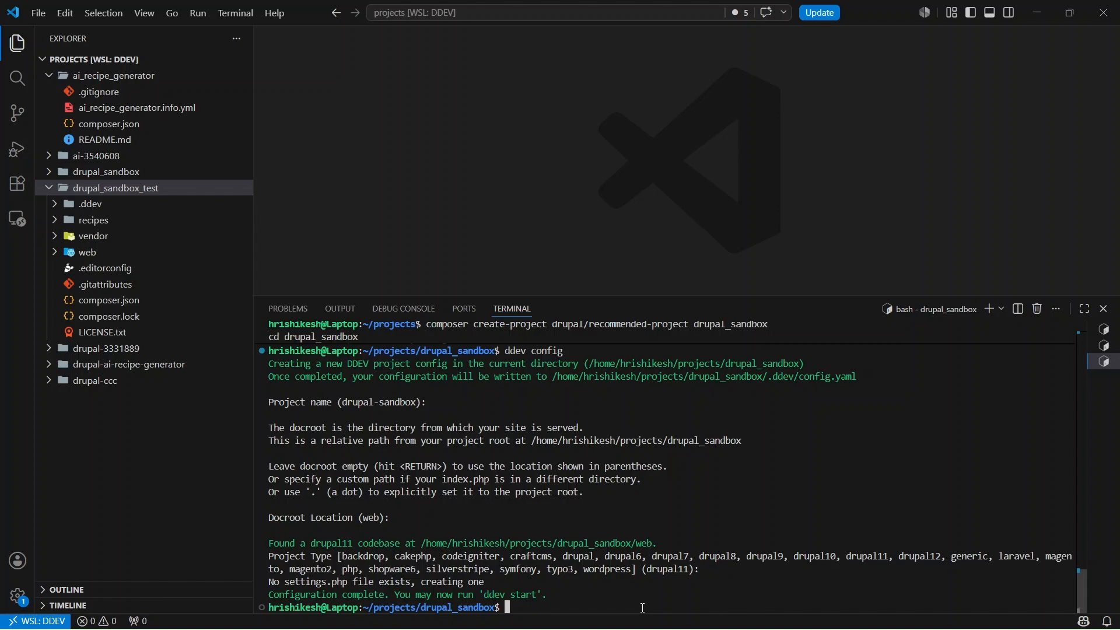
- Stop the drupal_sandbox_test project with ddev stop in its terminal
click(1105, 329)
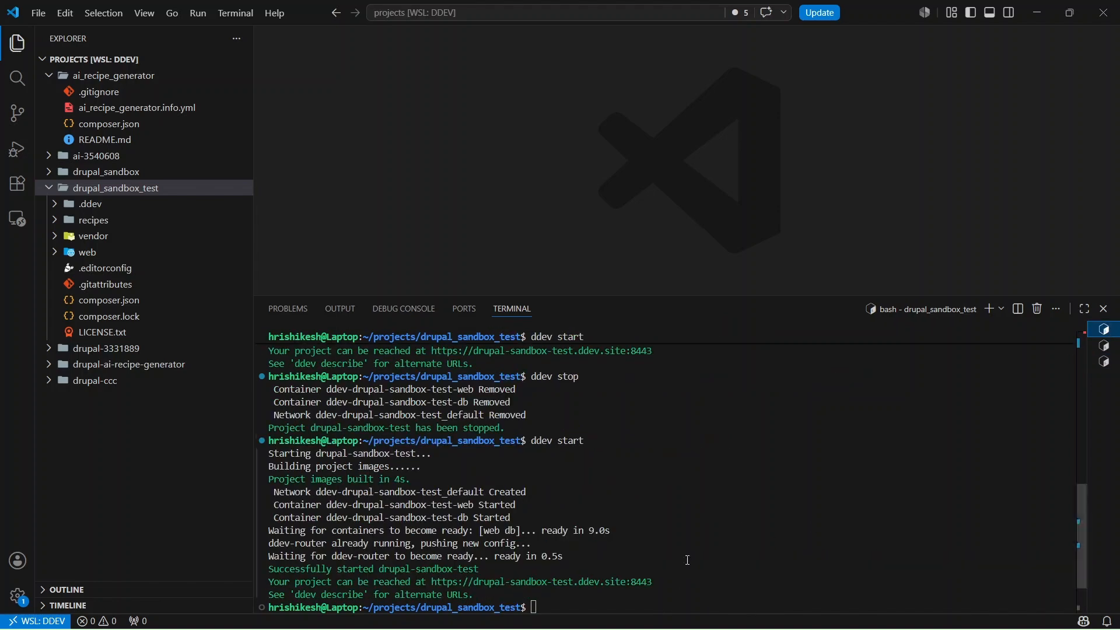
text(ddev)
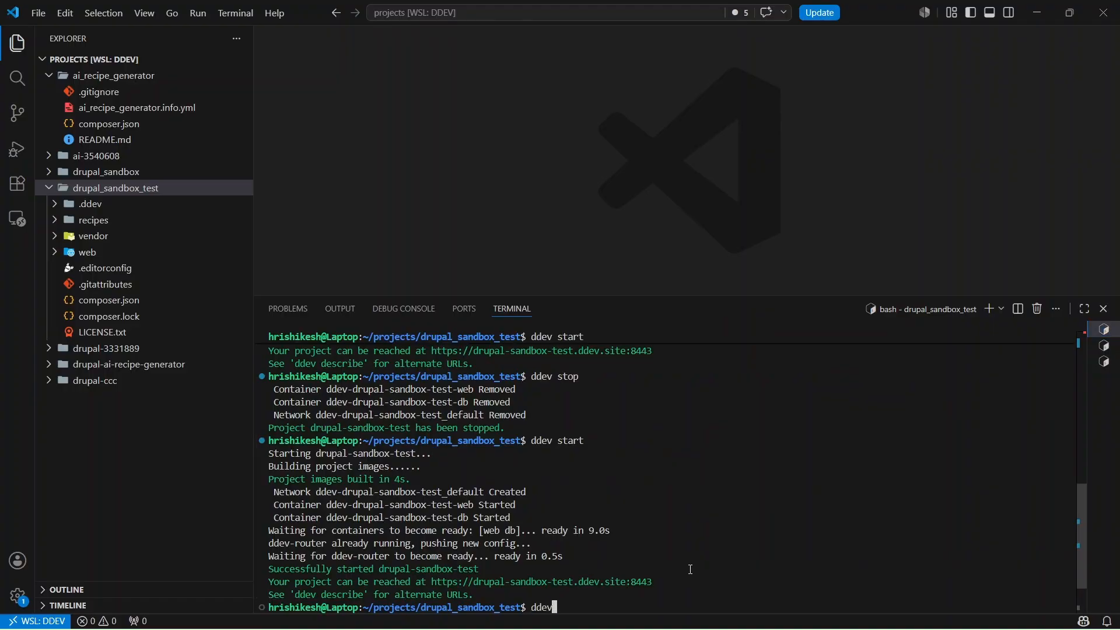
text( stop)
key(Return)
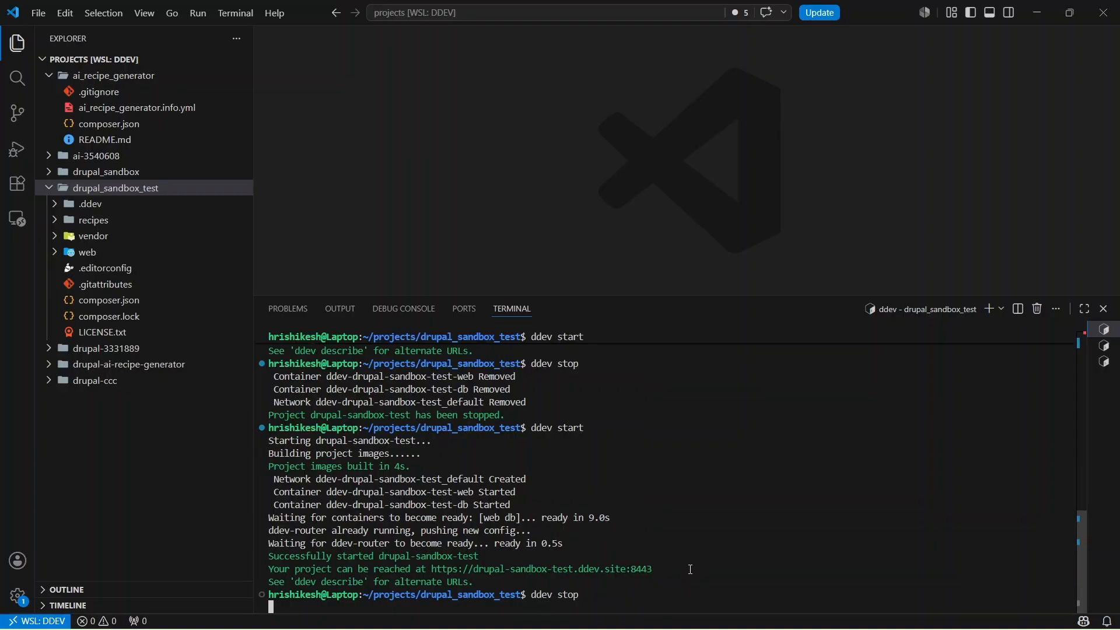
- Expand drupal_sandbox's .ddev folder and show the terminal with the ddev config output
click(99, 172)
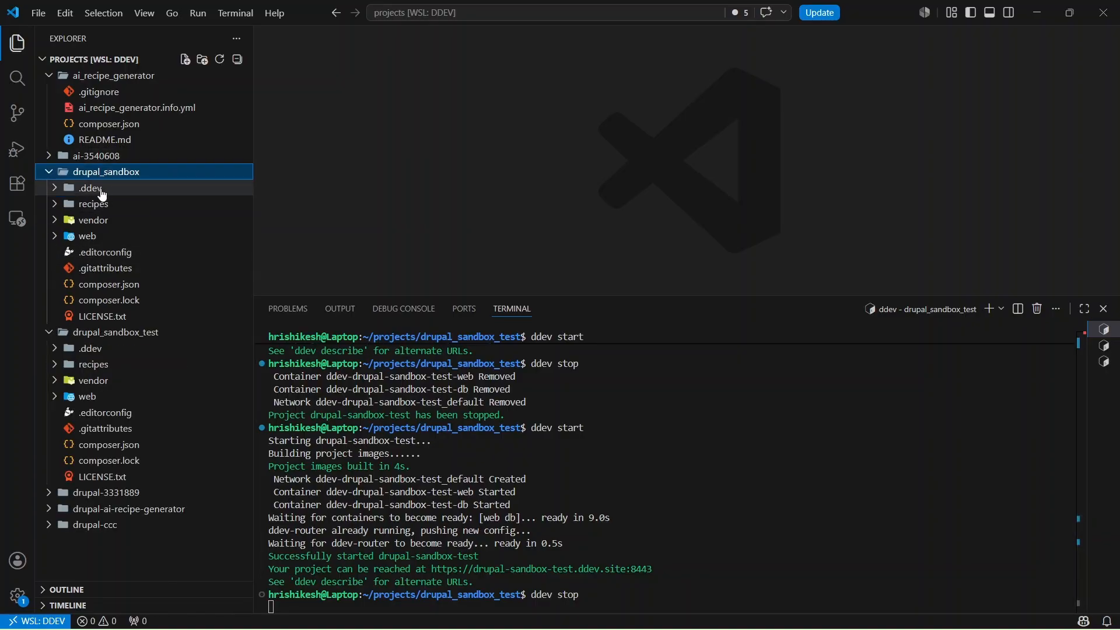
click(97, 189)
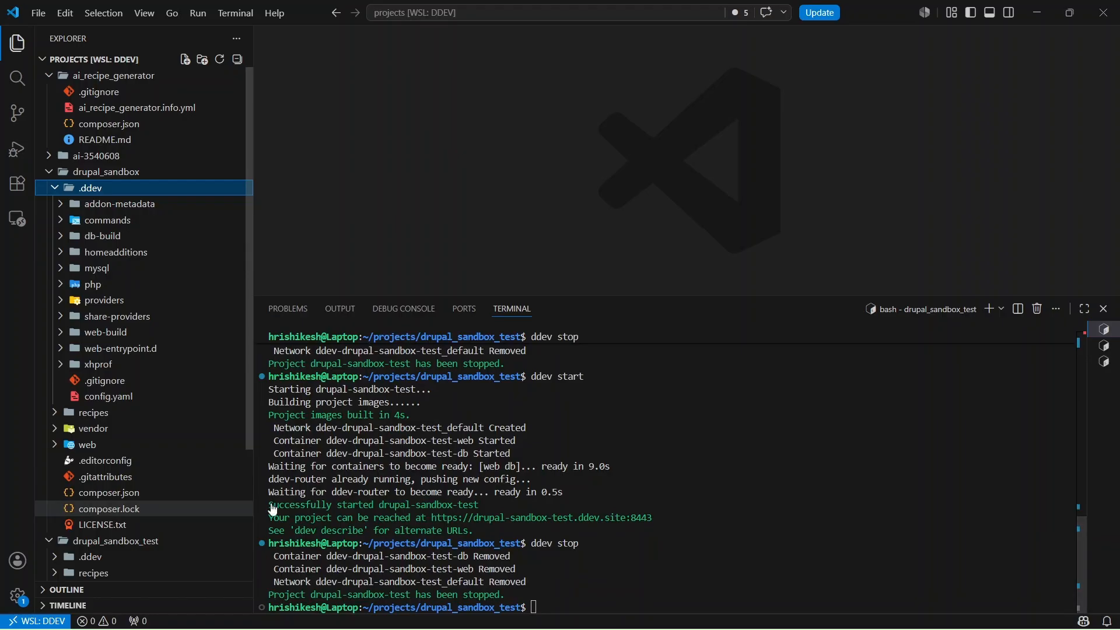
click(1104, 345)
click(1106, 367)
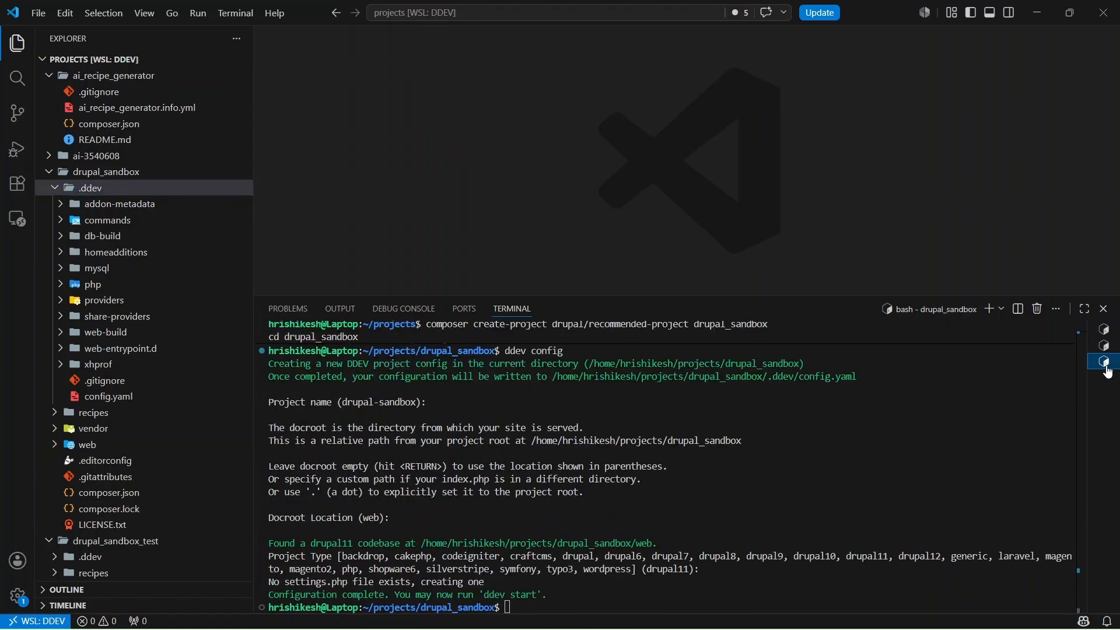
- Copy the ddev start command from Step 3 of the blog post
key(alt+Tab)
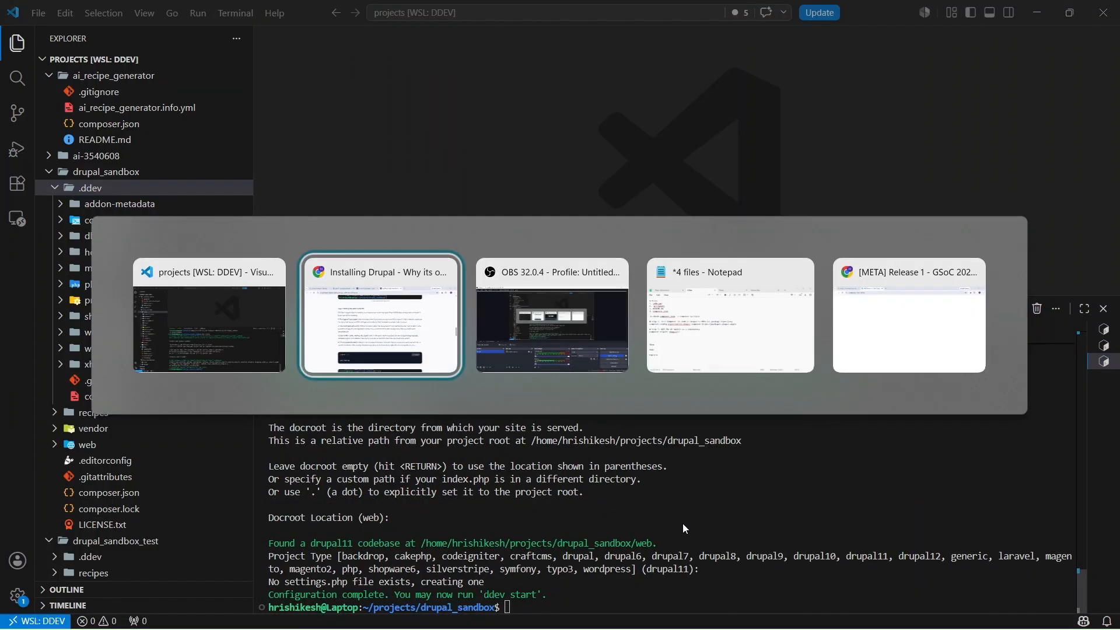
scroll(460, 345, down, 6)
scroll(459, 344, down, 1)
scroll(300, 234, up, 2)
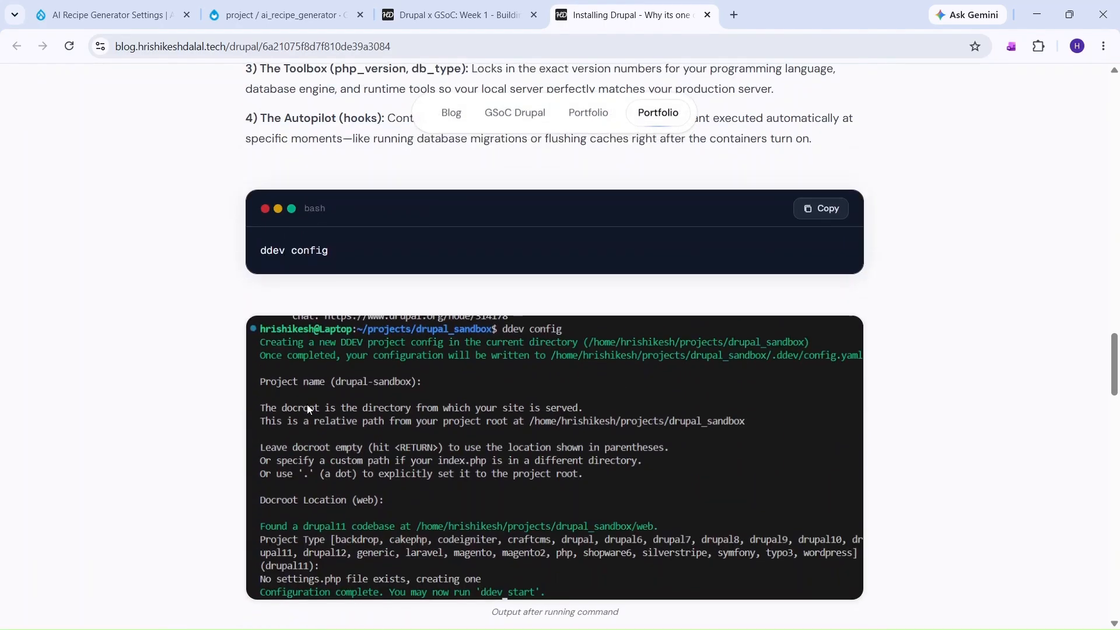
scroll(352, 268, down, 7)
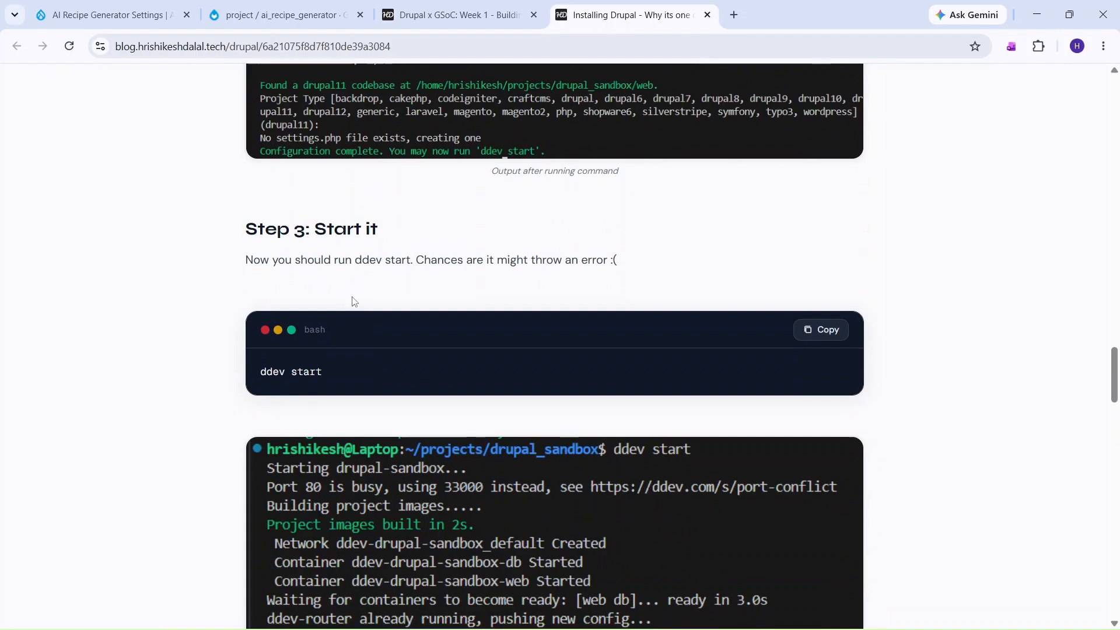
scroll(354, 301, down, 1)
click(835, 262)
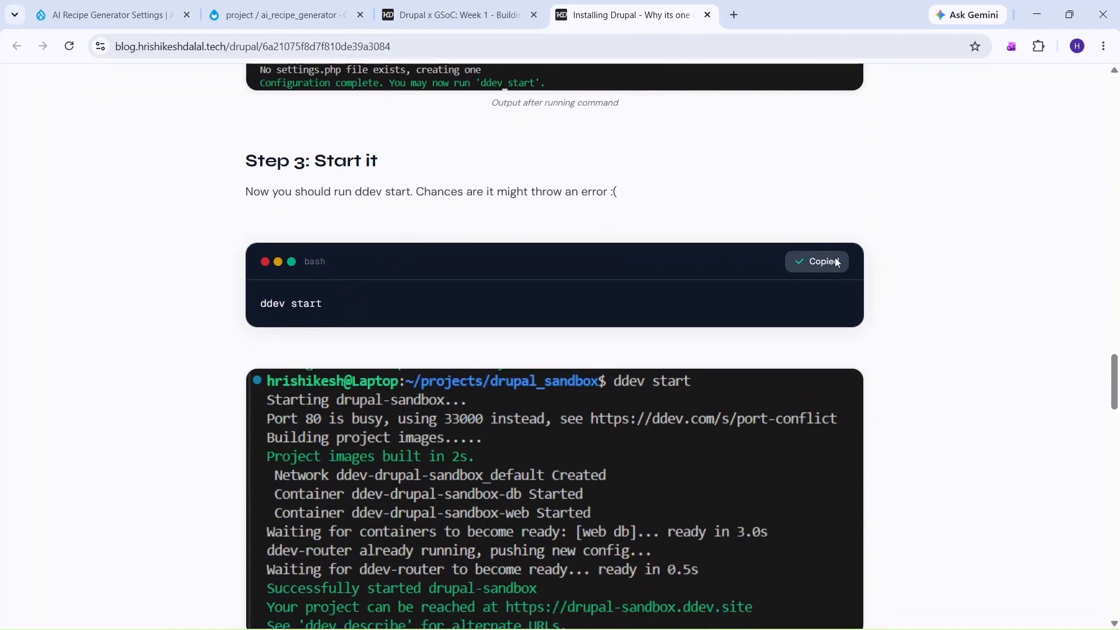
key(alt+Tab)
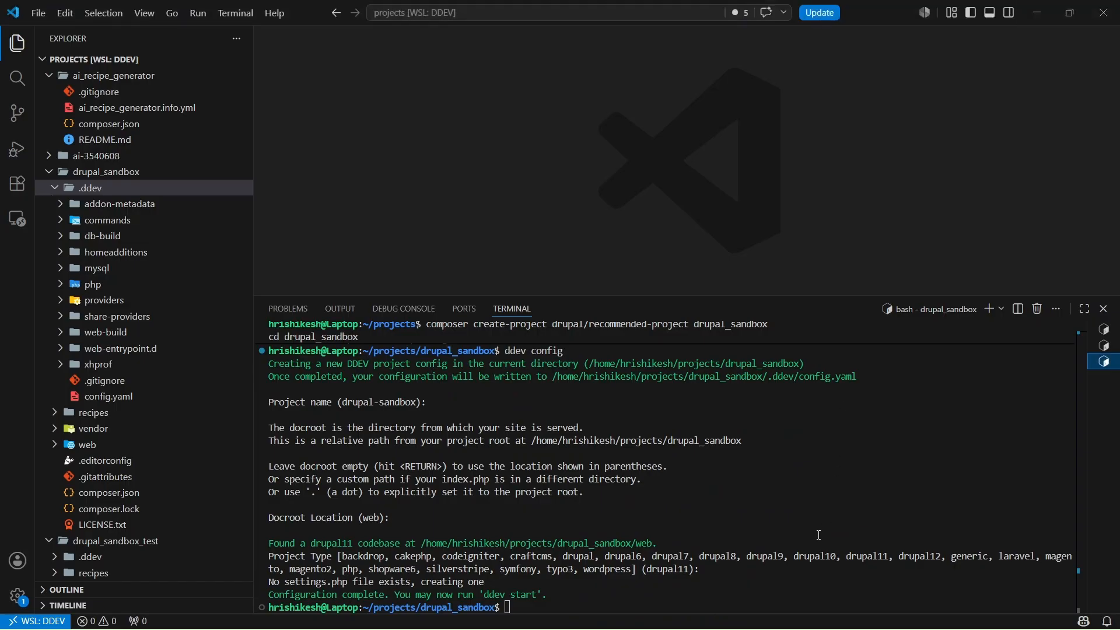
key(ctrl+v)
key(Return)
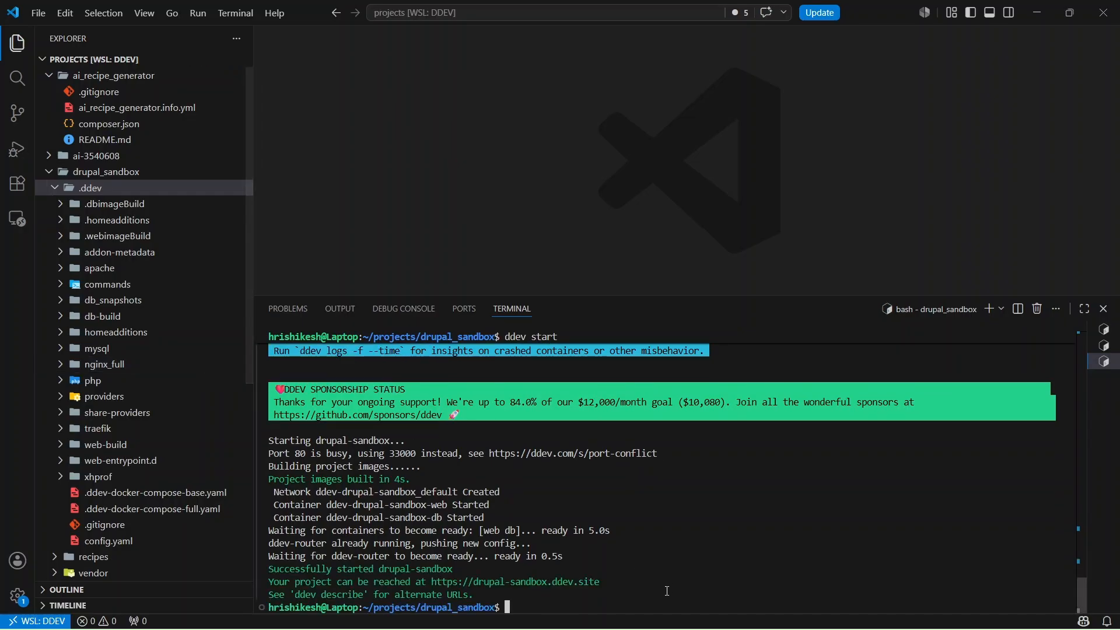
ctrl+click(566, 583)
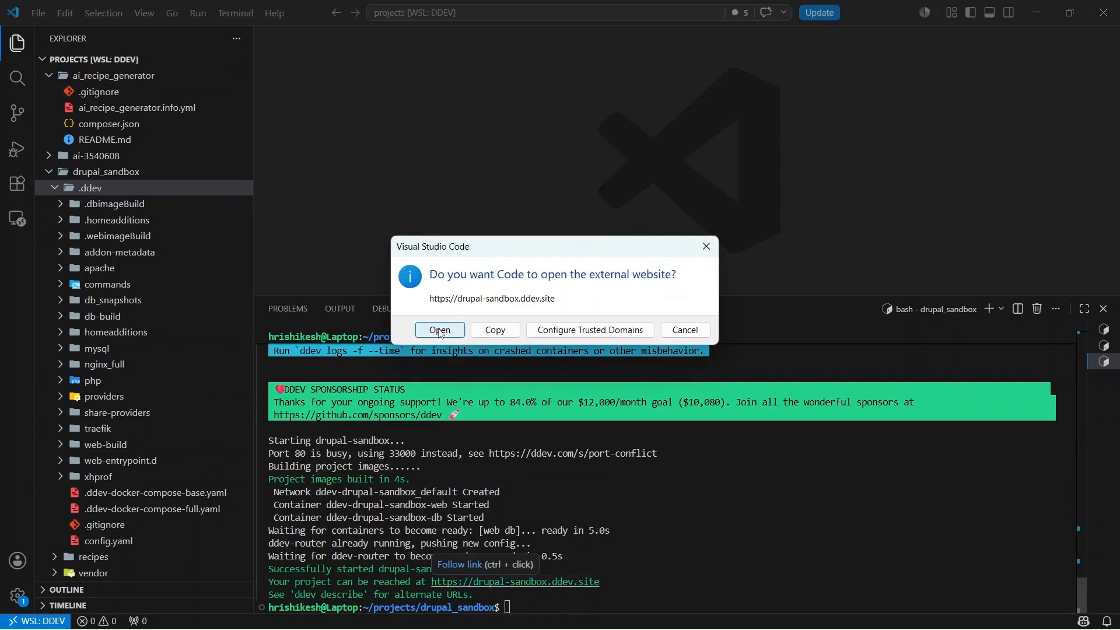
click(441, 329)
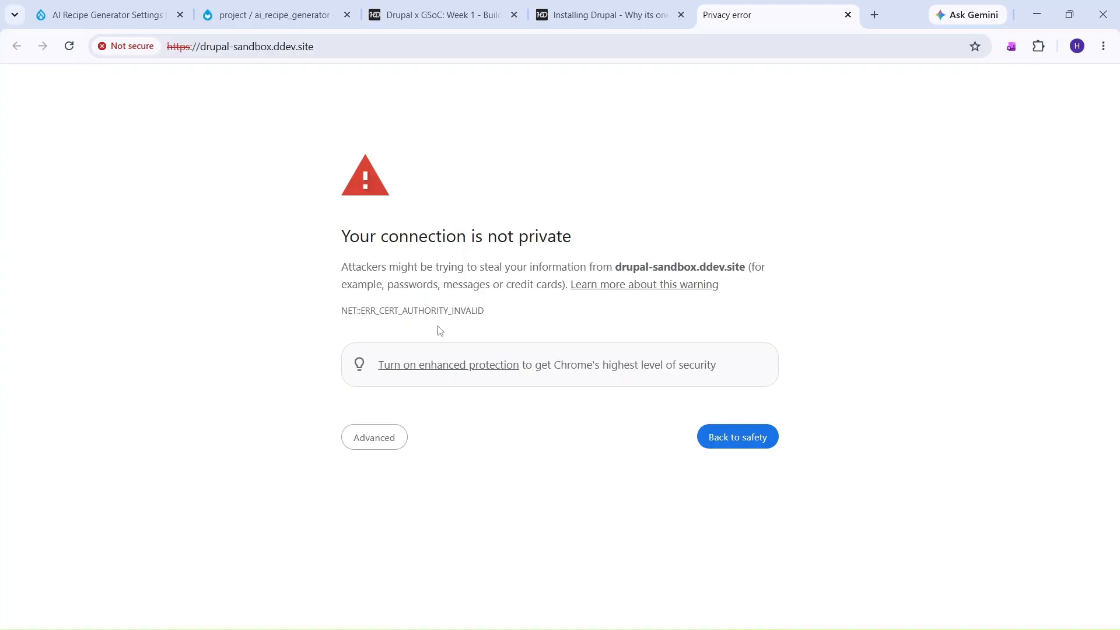
key(alt+Tab)
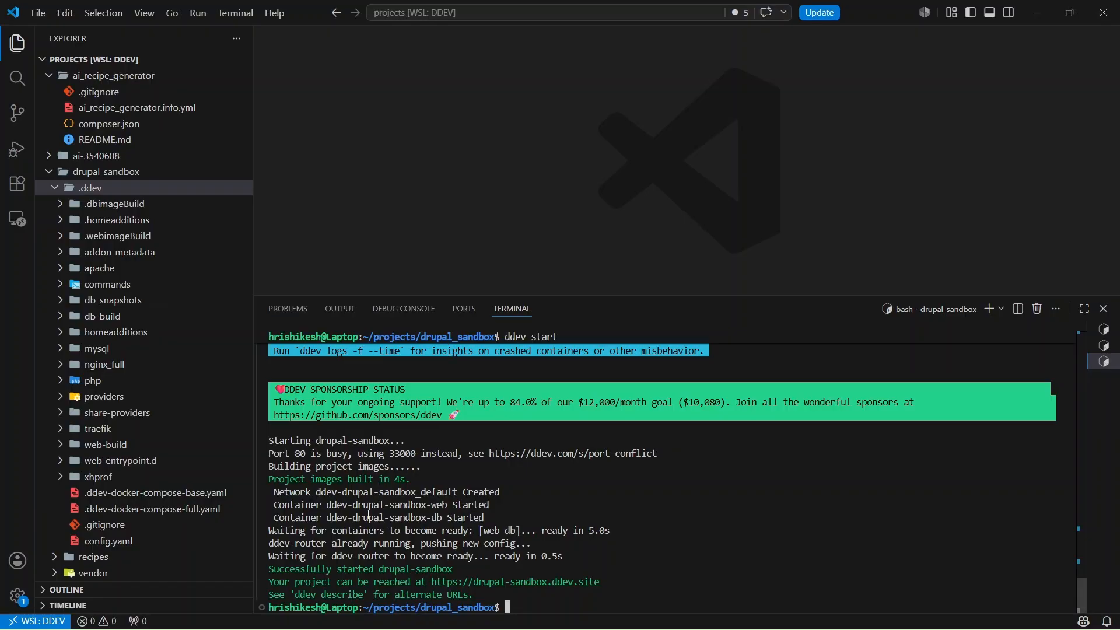
key(alt+Tab)
click(338, 47)
- Load drupal-sandbox.ddev.site:33000, which returns 404 page not found
click(339, 48)
text(:)
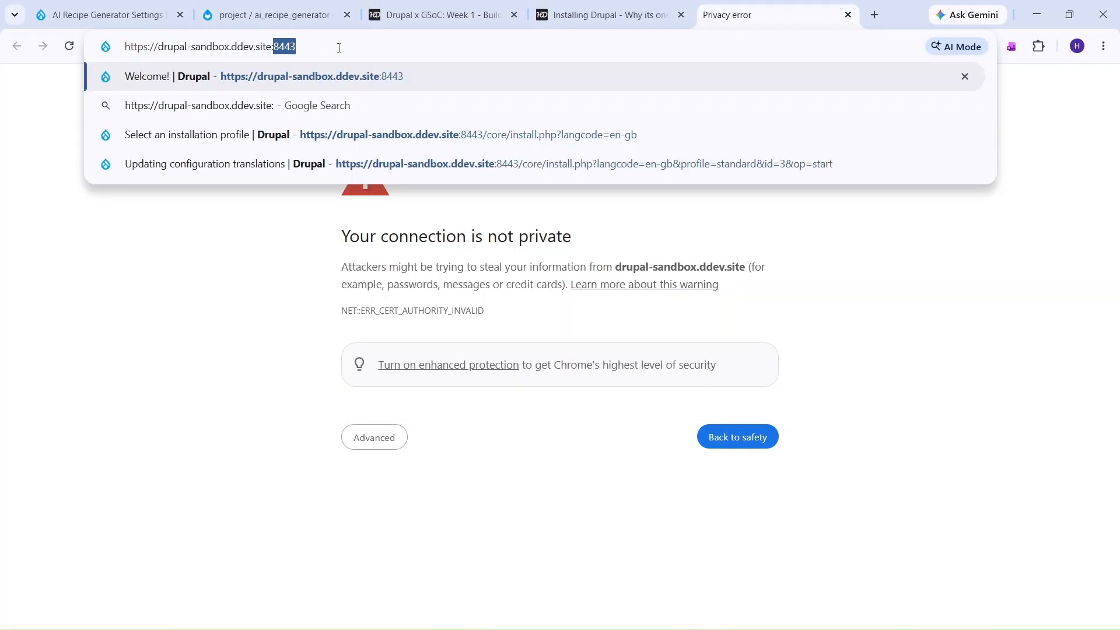
text(33000)
key(Return)
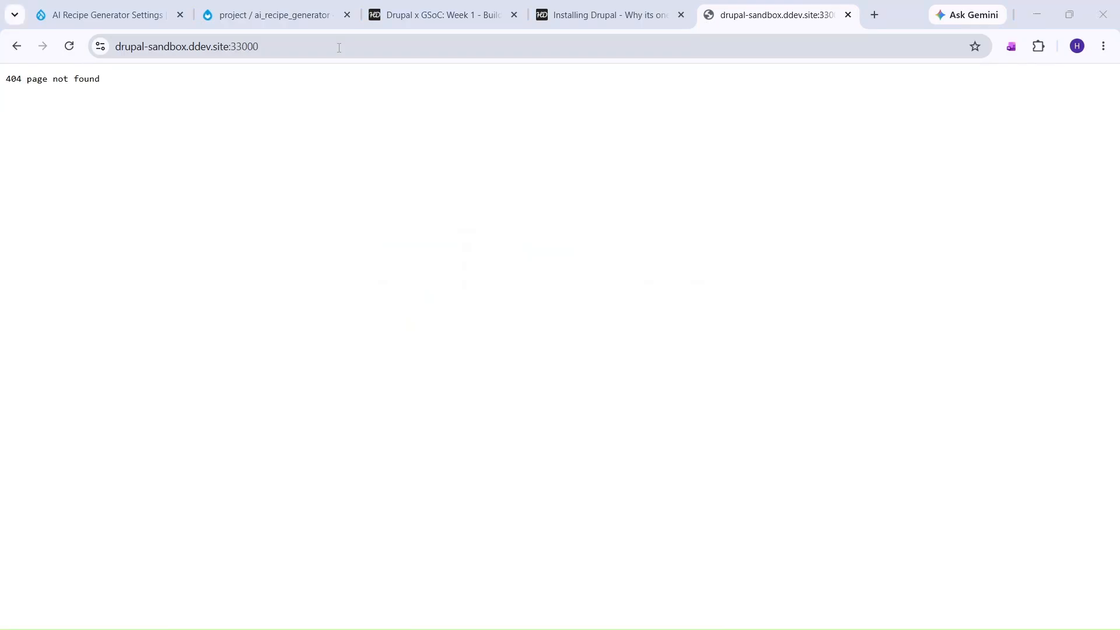
key(alt+Tab)
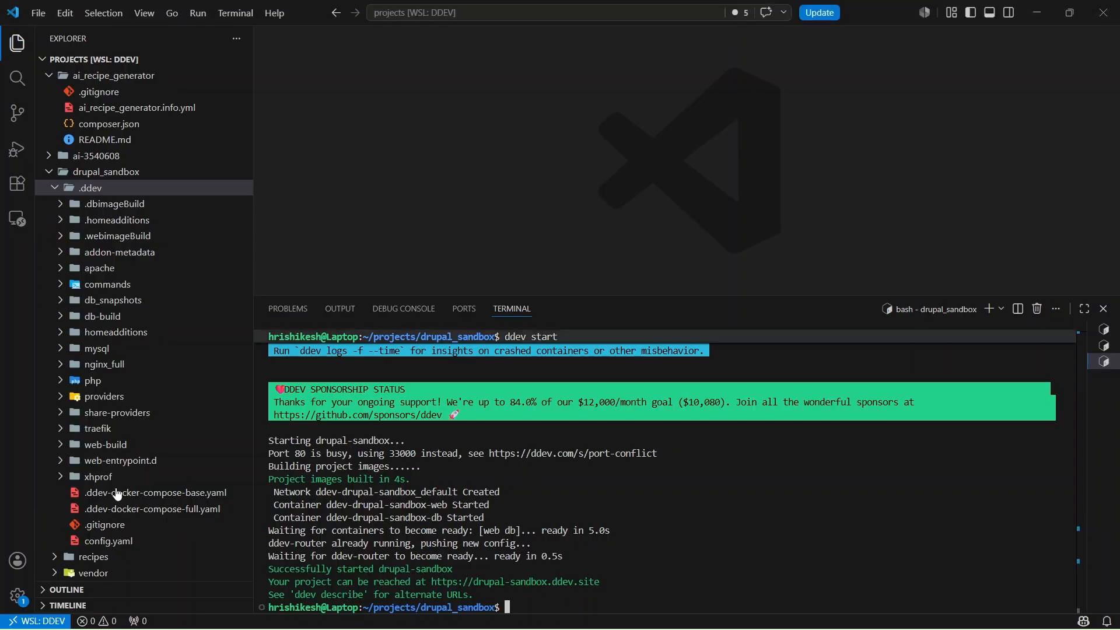
- Uncomment router_http_port in .ddev/config.yaml and set it to 8080
click(159, 541)
scroll(662, 169, down, 3)
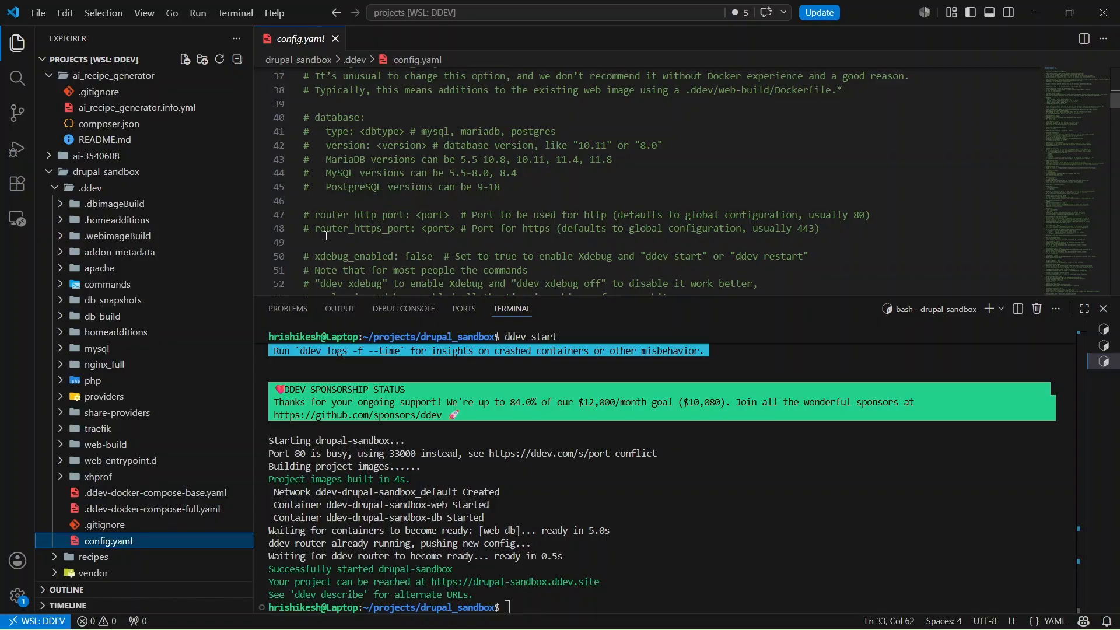
click(315, 217)
key(ctrl+slash)
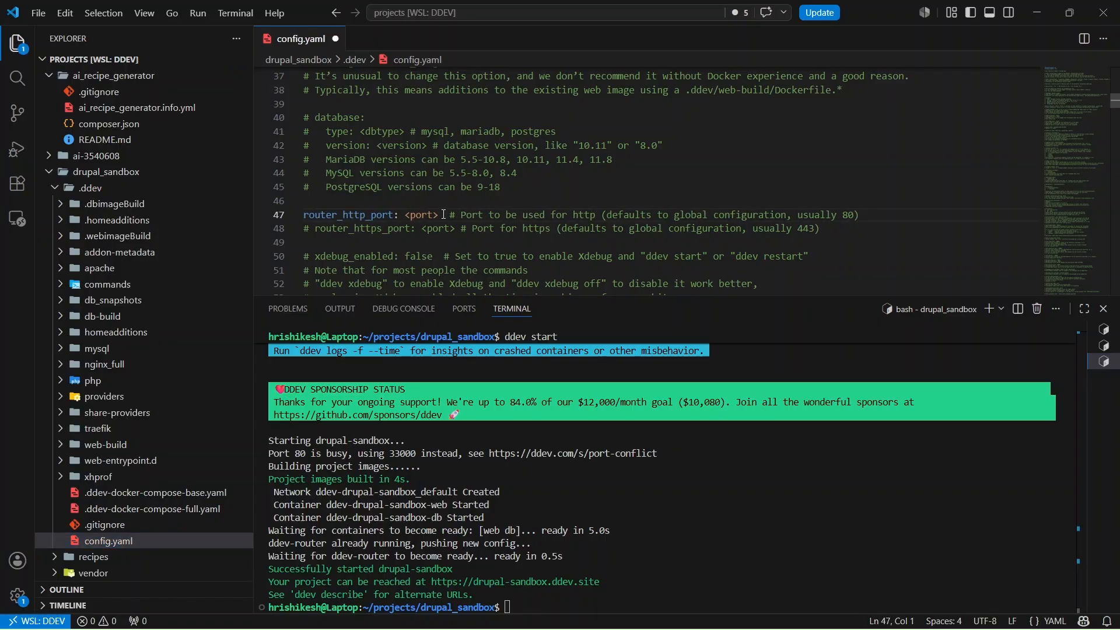
drag(441, 215, 403, 214)
text(8080)
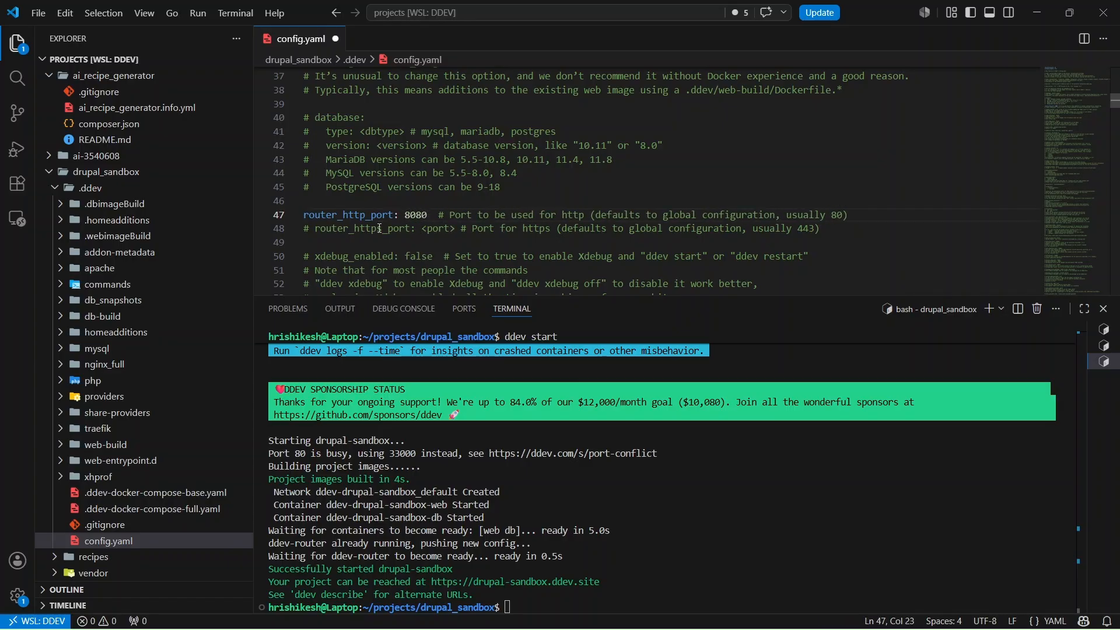
- Uncomment router_https_port, set it to 8443, and save config.yaml
click(315, 228)
scroll(317, 225, down, 1)
key(ctrl+slash)
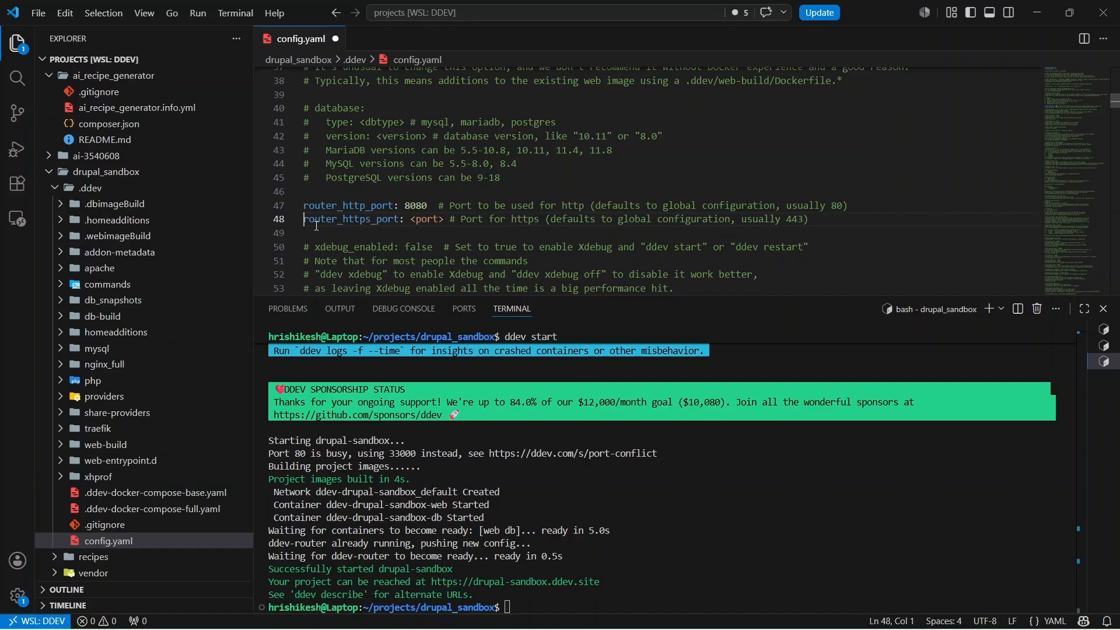
click(443, 220)
key(BackSpace)
key(BackSpace)
key(BackSpace)
key(BackSpace)
key(BackSpace)
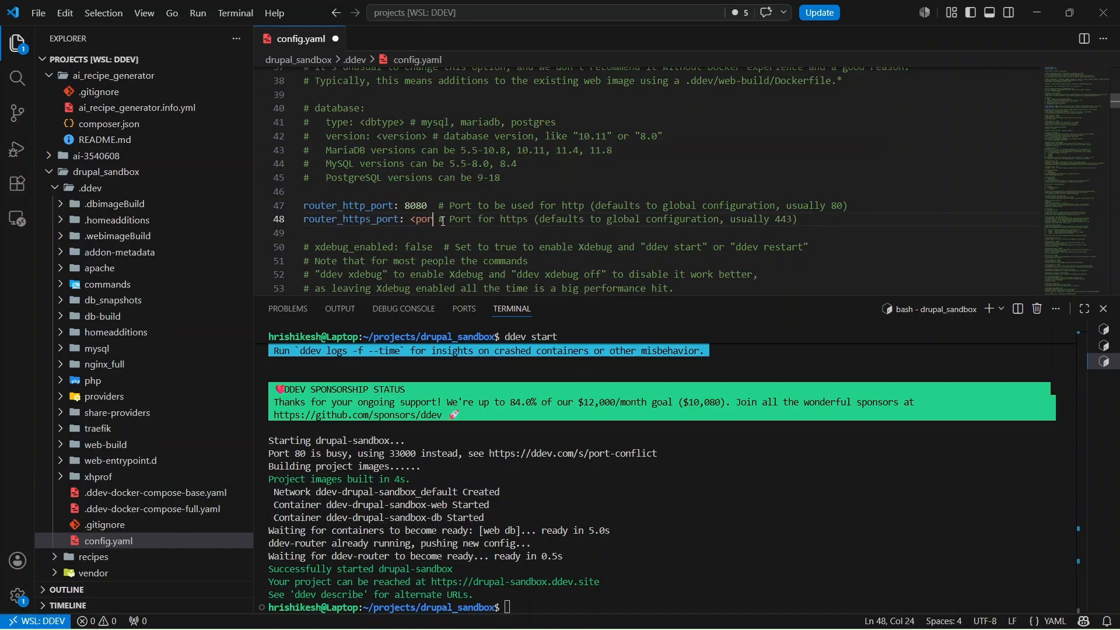
key(BackSpace)
text(8443)
key(ctrl+s)
- Run ddev restart in the terminal to apply the new router ports
click(826, 585)
text(ddev)
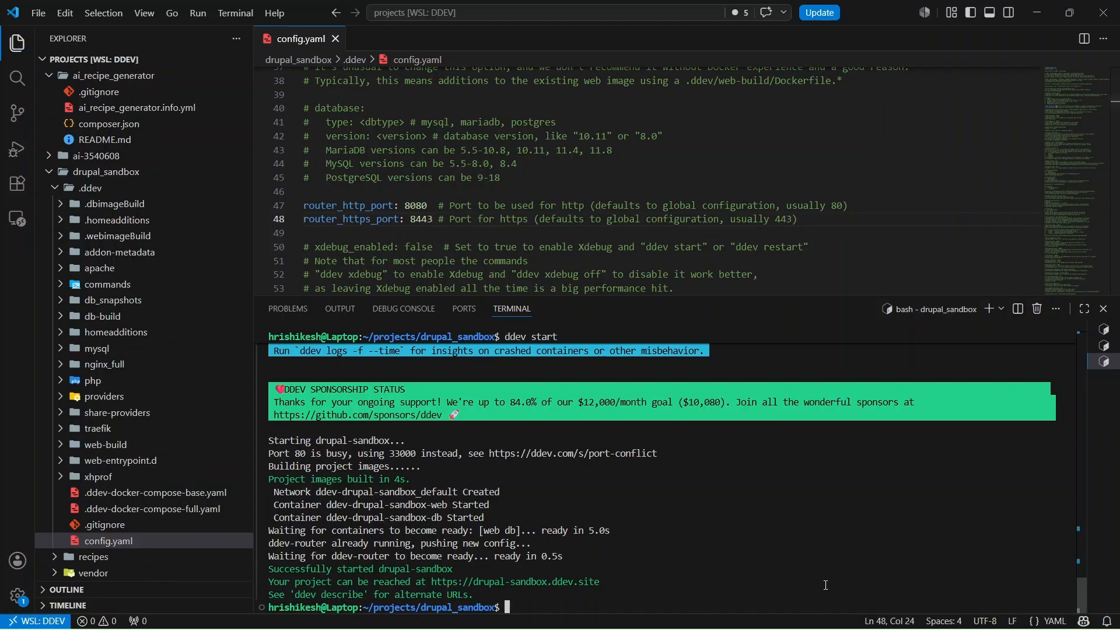
text( restart)
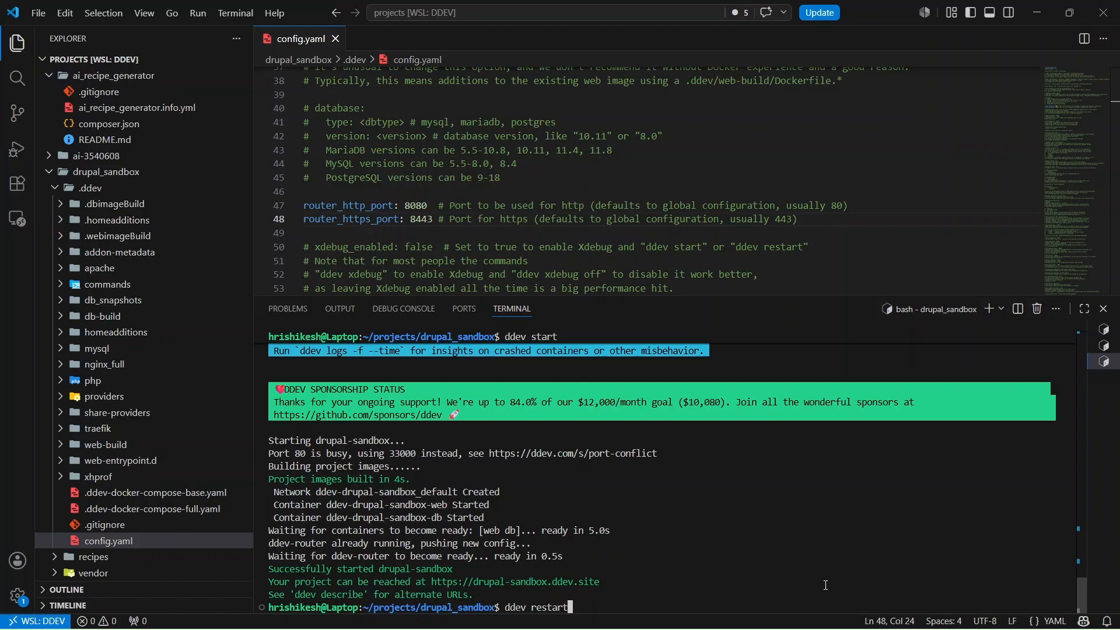
key(Return)
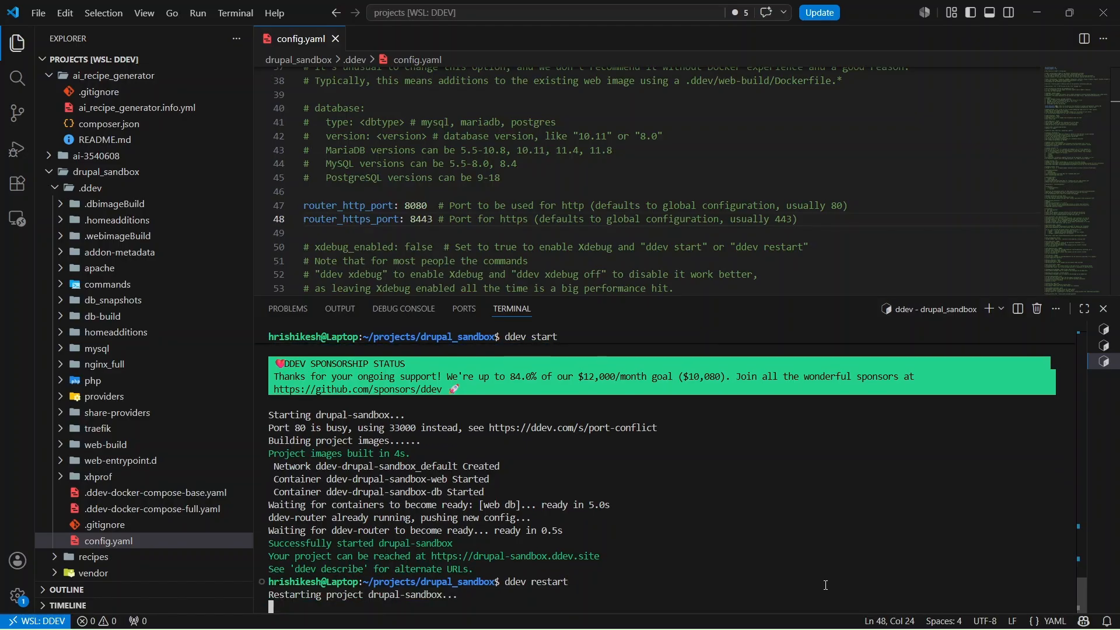
key(alt+Tab)
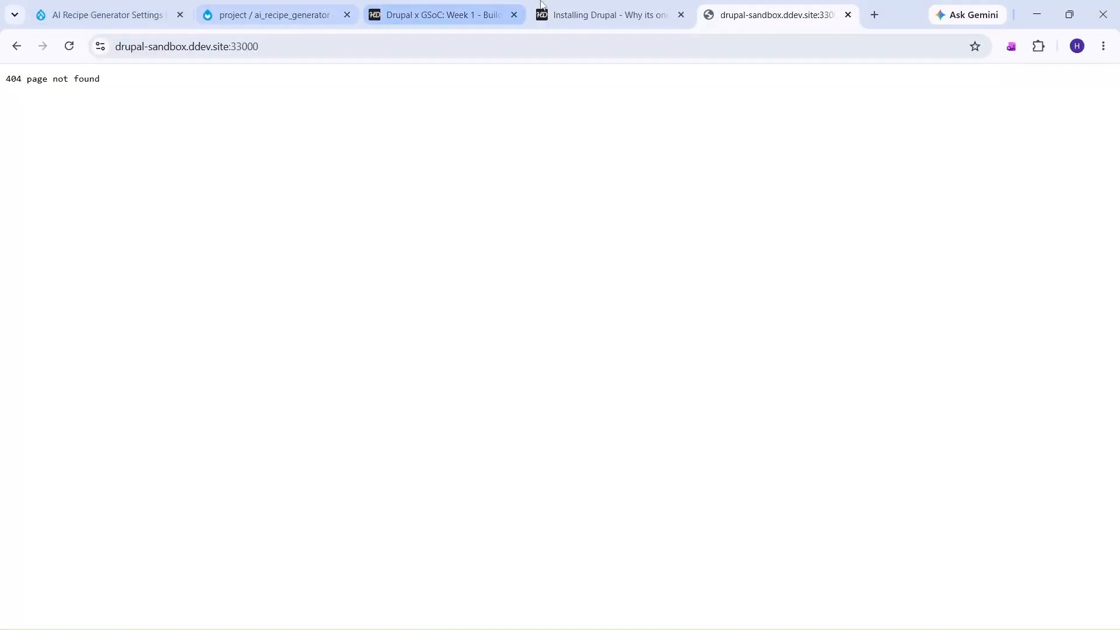
- In the Installing Drupal blog post, review the router_http_port and router_https_port config.yaml settings
click(547, 7)
scroll(550, 449, down, 6)
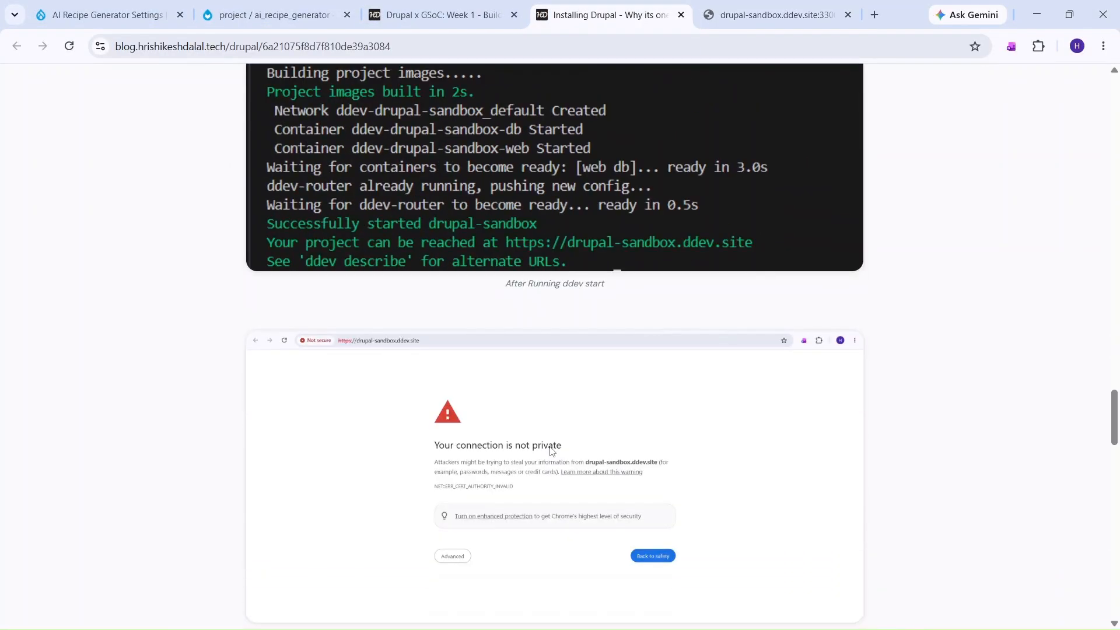
scroll(550, 450, down, 4)
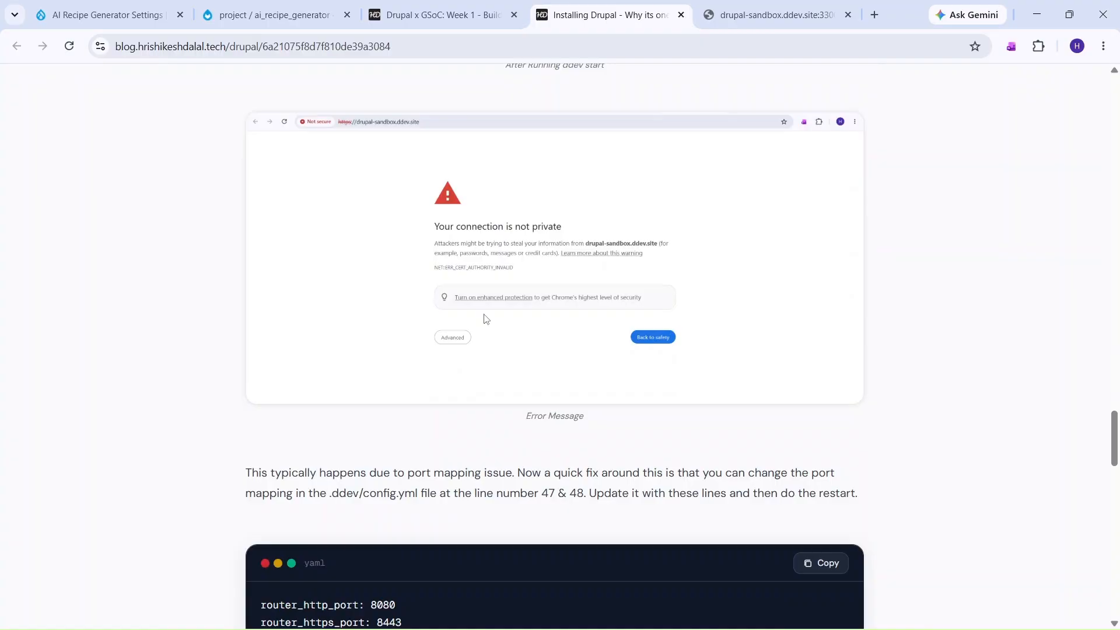
scroll(484, 318, down, 5)
drag(411, 332, 158, 326)
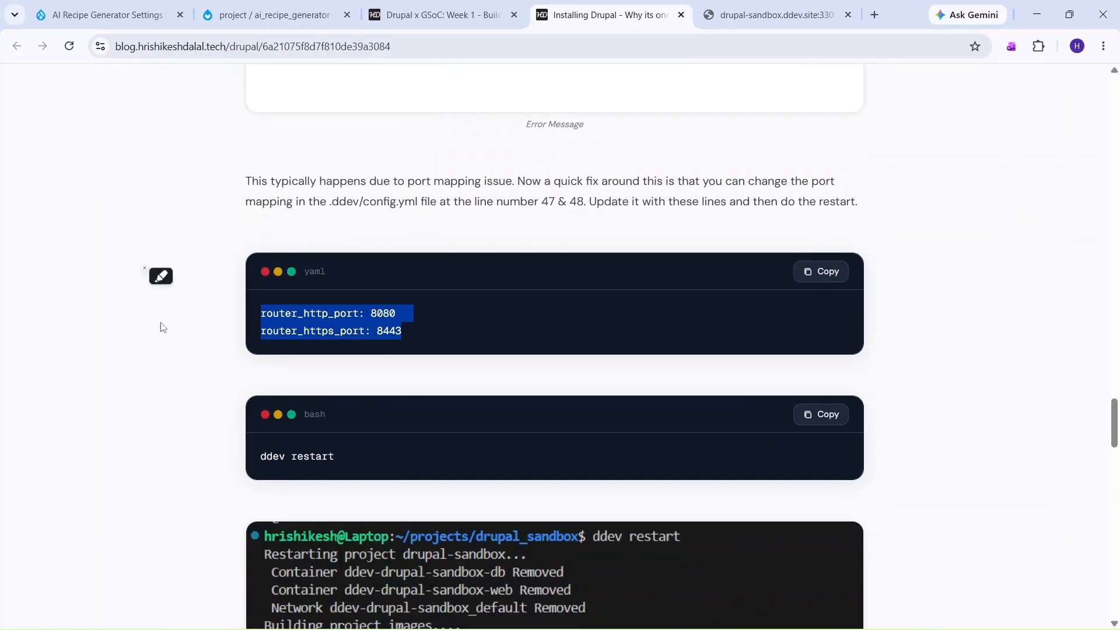
click(383, 464)
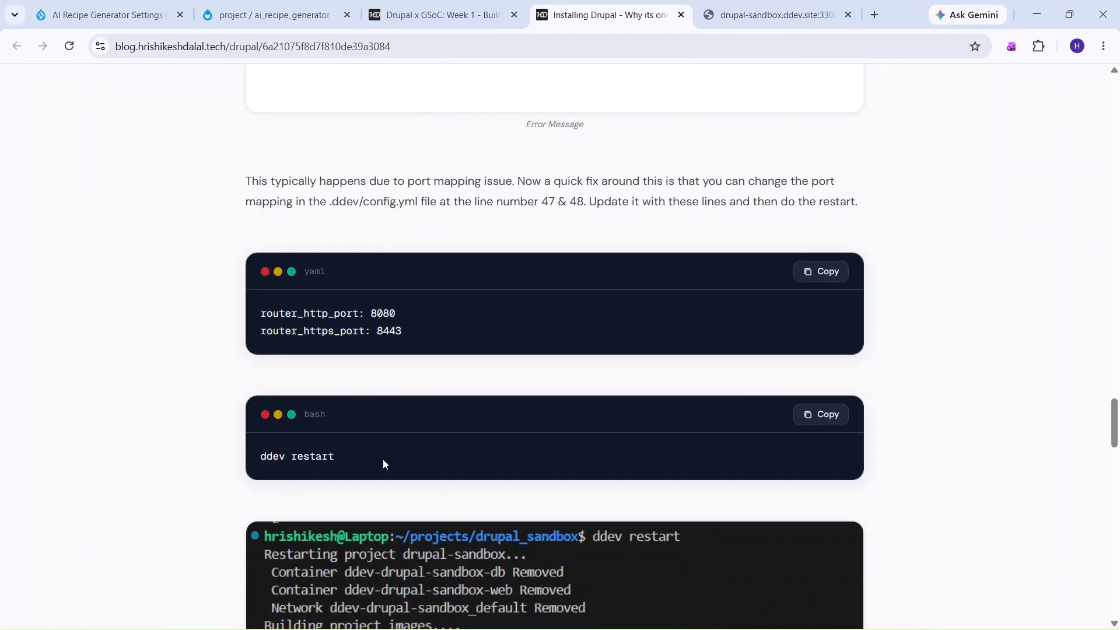
- Read the blog's ddev restart output, then return to VS Code
drag(543, 200, 584, 201)
scroll(545, 233, down, 6)
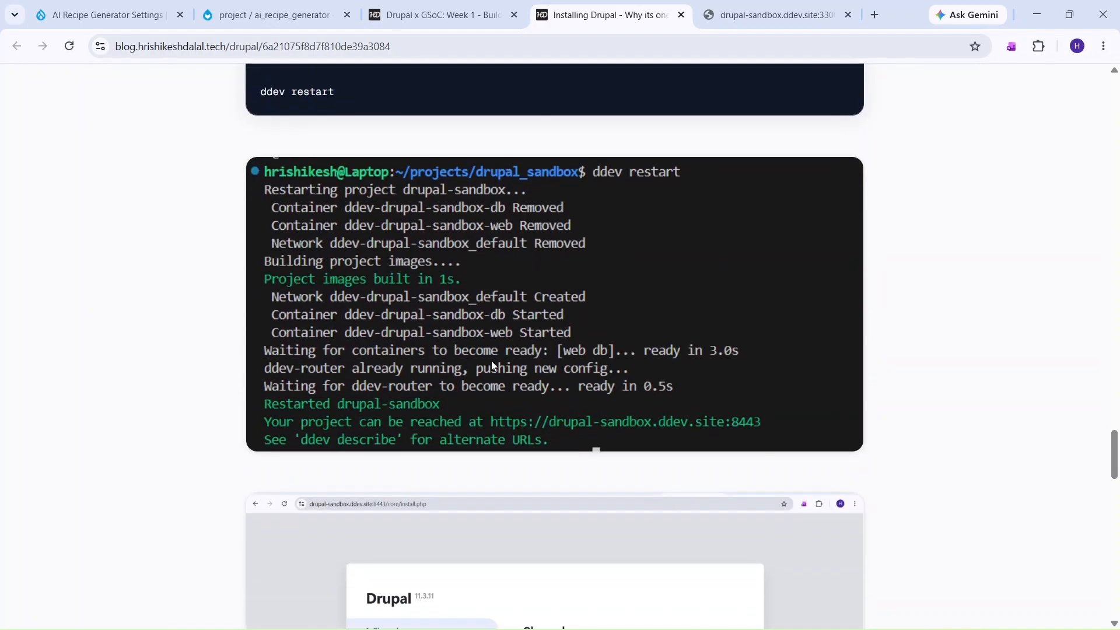
scroll(519, 432, down, 5)
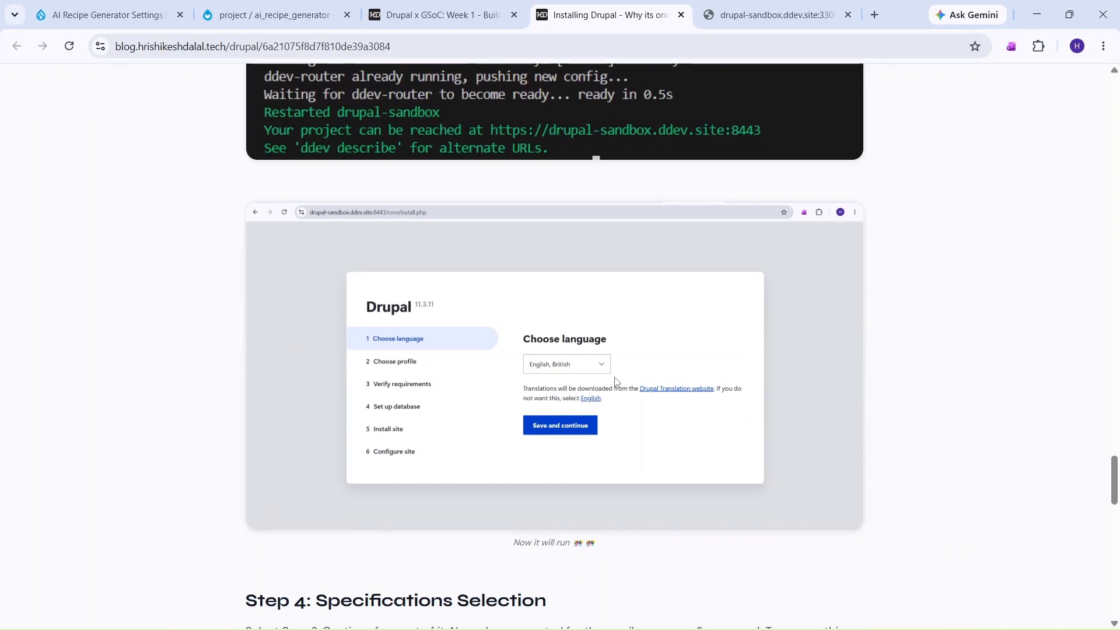
key(alt+Tab)
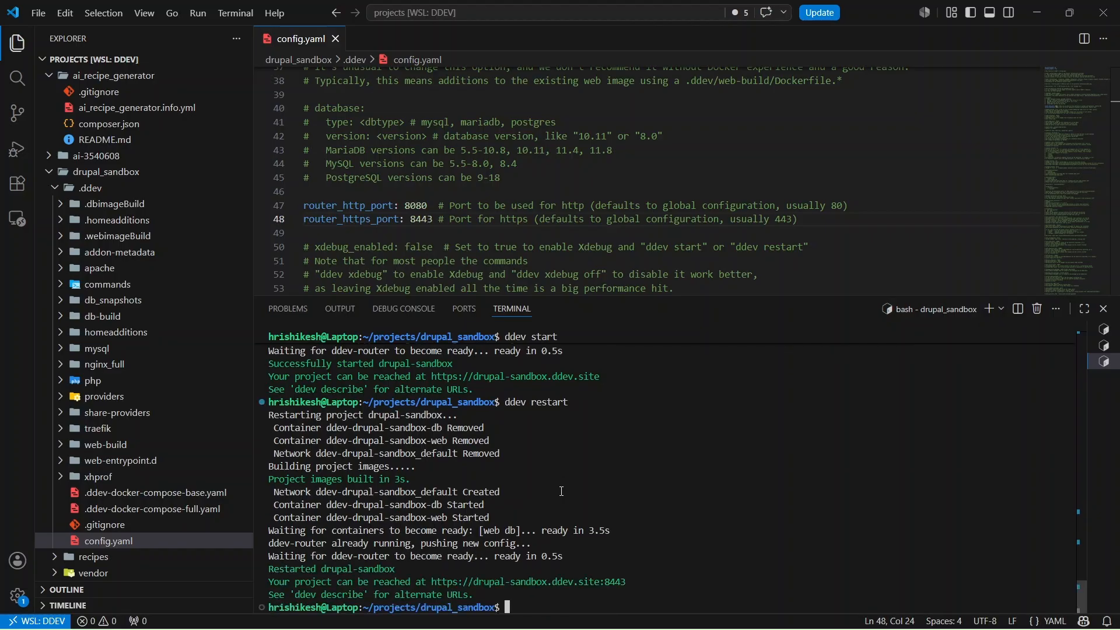
ctrl+click(570, 582)
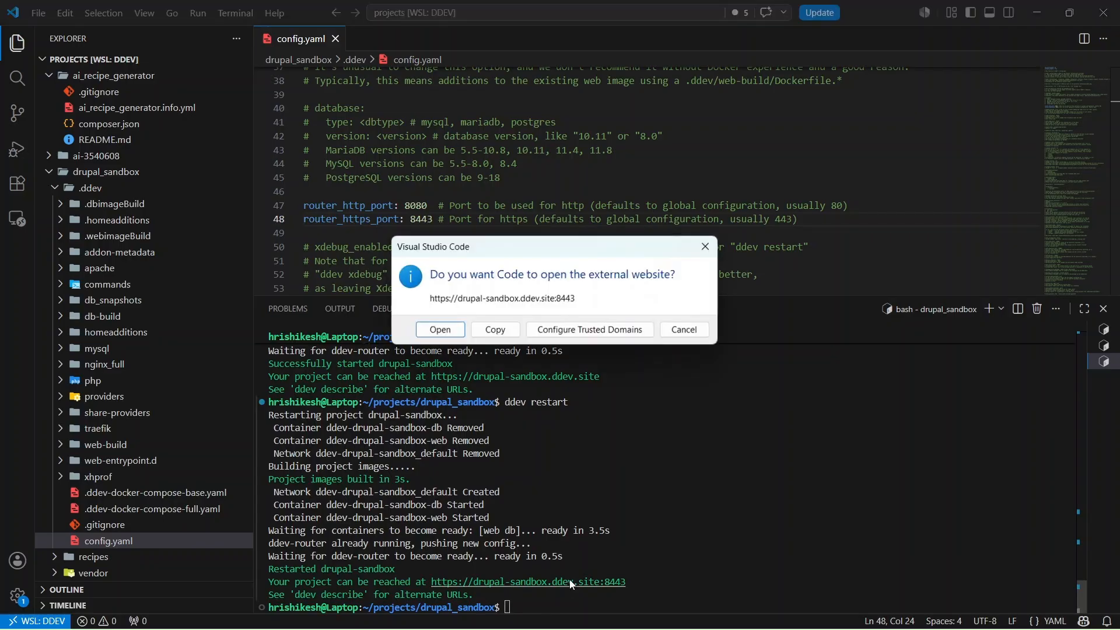
click(431, 331)
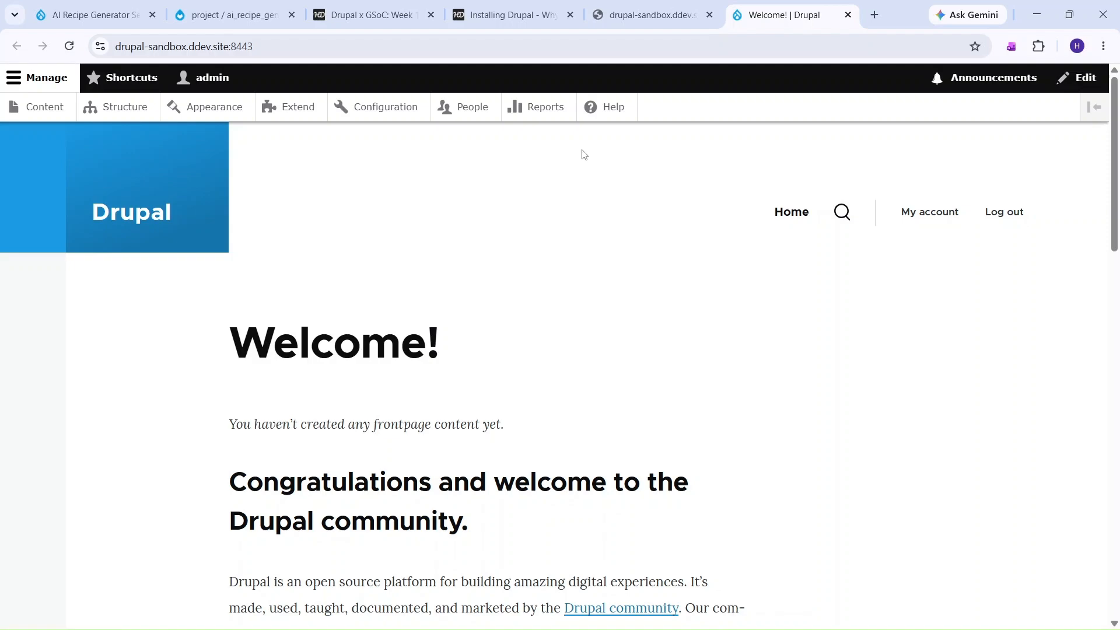
- Scroll over the Drupal Welcome page, then return to the Installing Drupal blog tab
scroll(560, 234, down, 12)
scroll(549, 241, up, 8)
scroll(550, 241, up, 5)
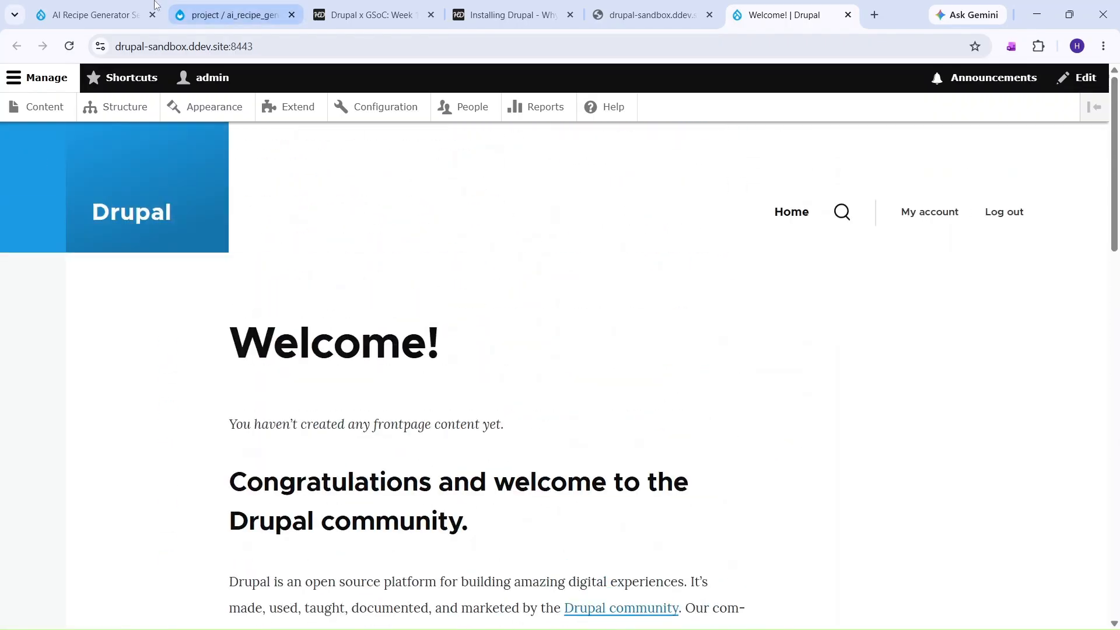
click(523, 7)
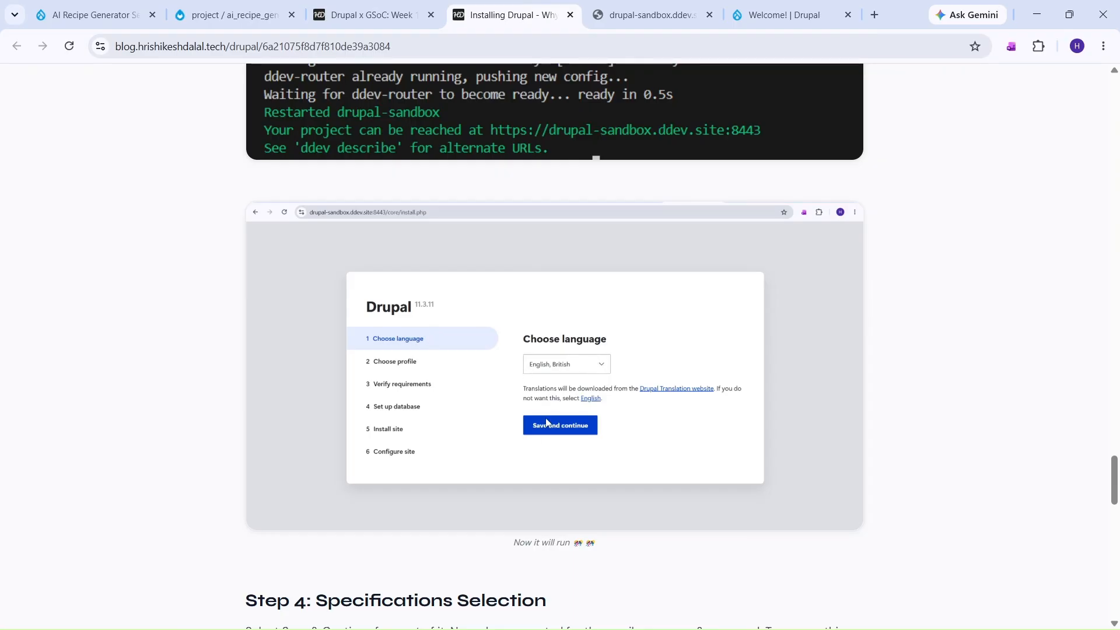
- Read Step 4's Site name, Username and Password fields, then return to the 'Welcome! | Drupal' tab
scroll(561, 417, down, 7)
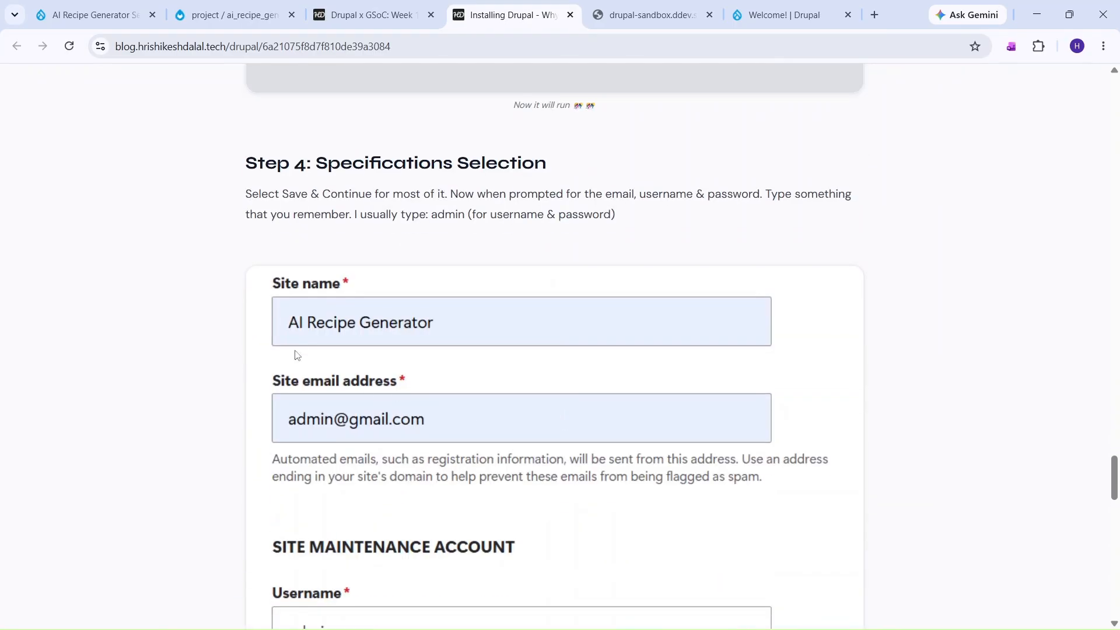
scroll(297, 353, down, 2)
scroll(319, 223, down, 1)
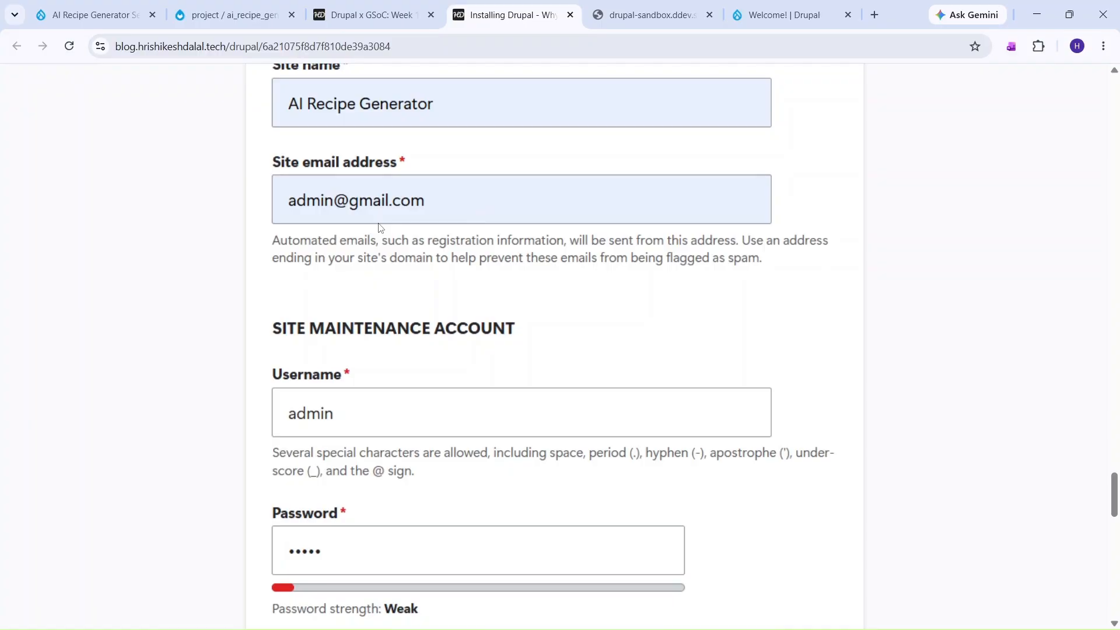
scroll(379, 227, down, 3)
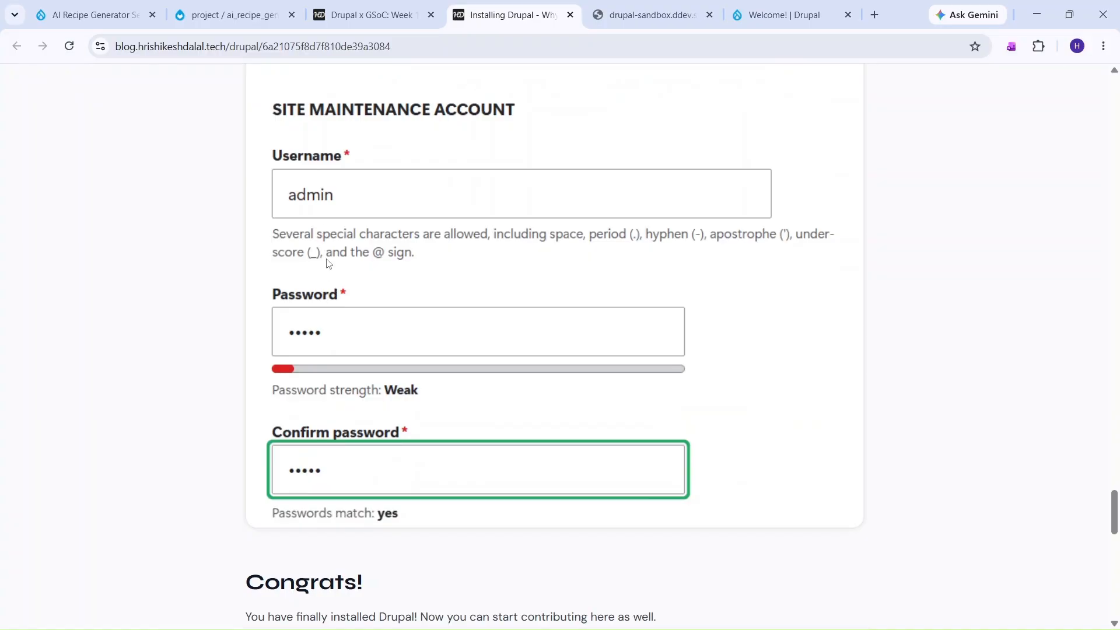
click(758, 16)
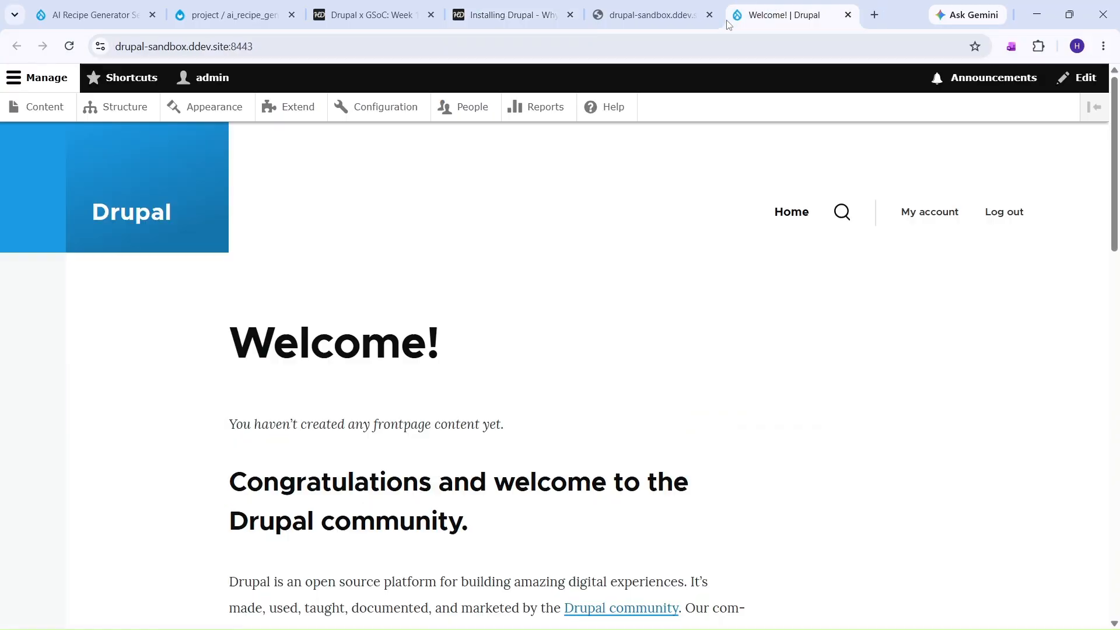
- Log out of Drupal and log back in with username admin and its password
click(1022, 214)
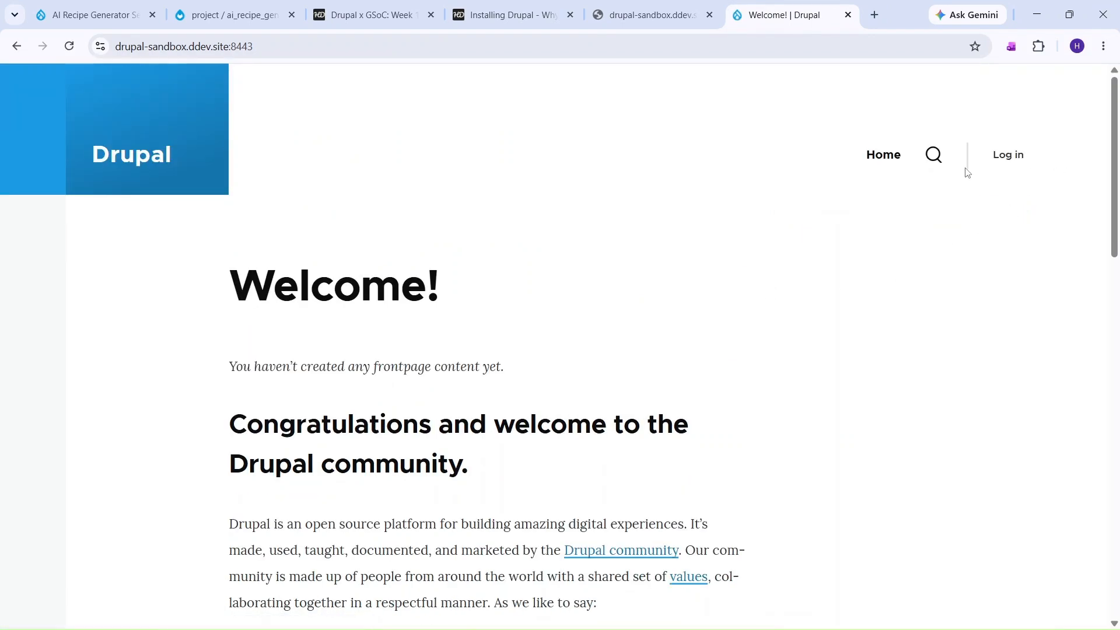
click(1007, 156)
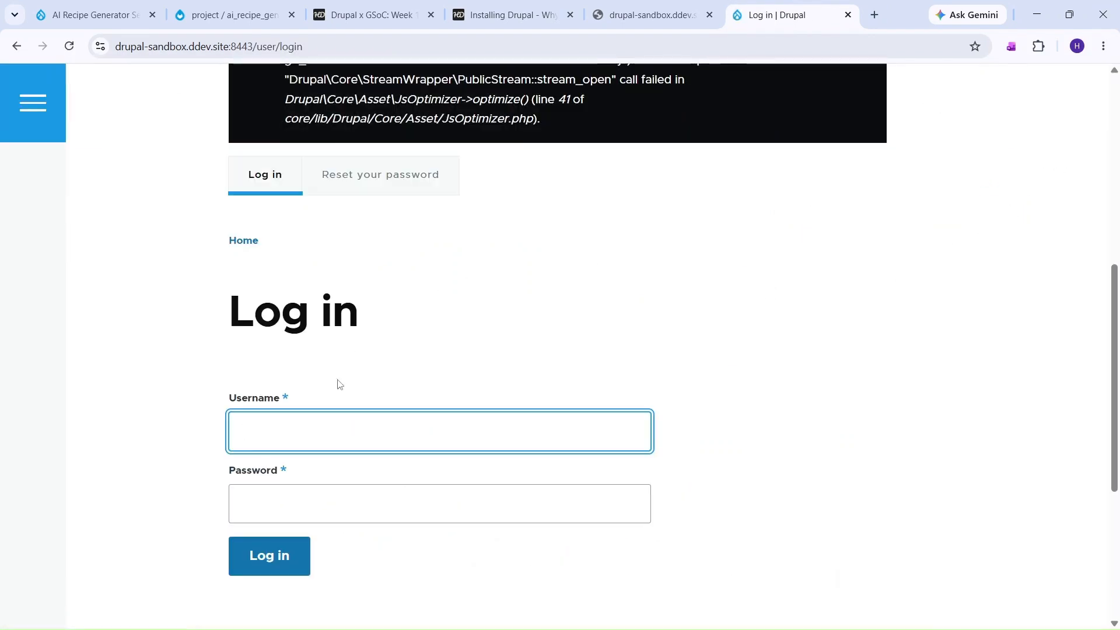
click(318, 443)
text(admin)
key(Tab)
text(admin)
click(300, 561)
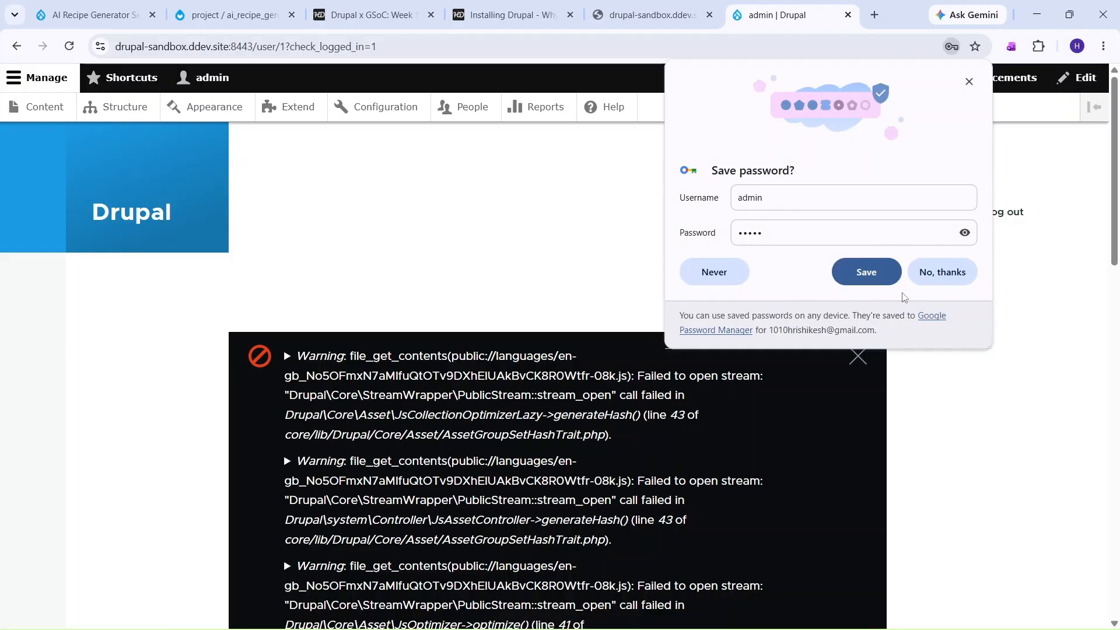
- Handle Chrome's save-password and password-check prompts, then return to the Installing Drupal blog tab
click(866, 271)
click(684, 266)
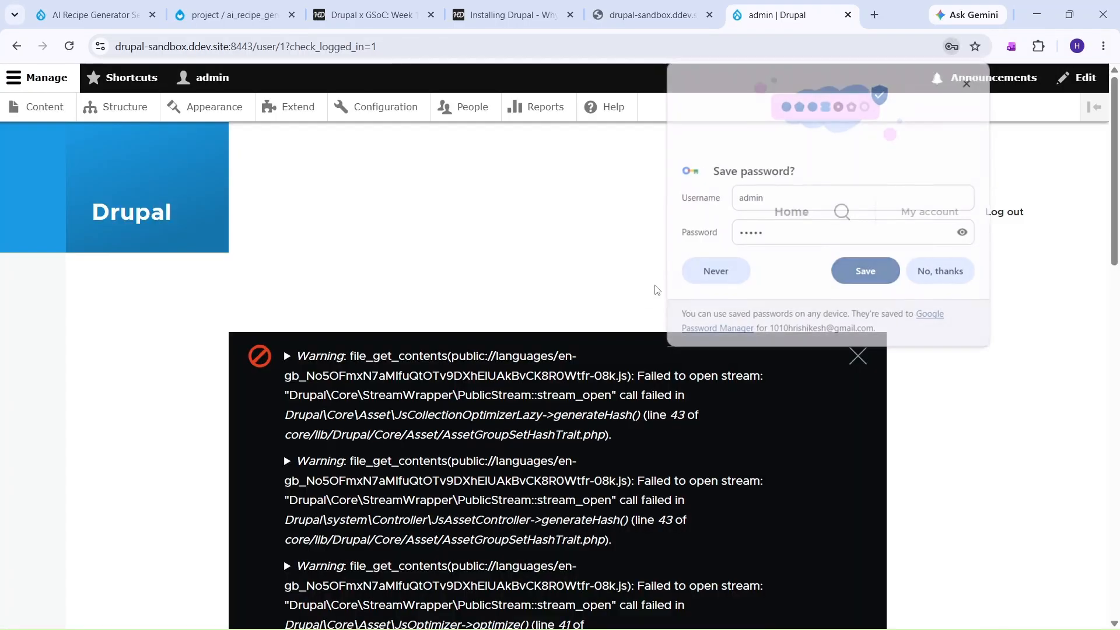
scroll(8, 302, down, 10)
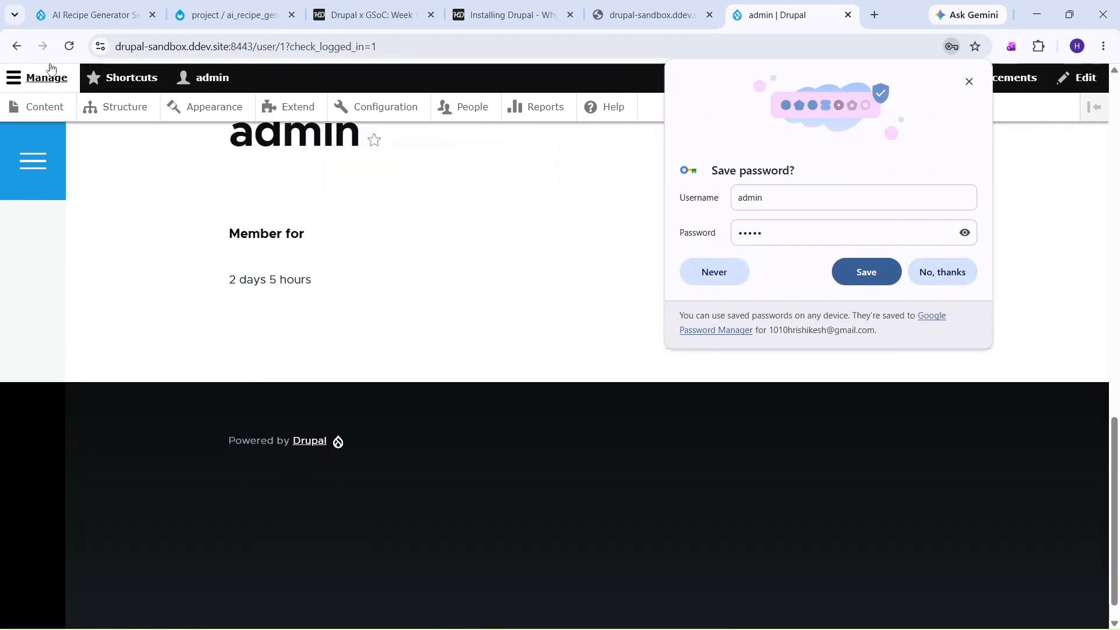
scroll(209, 240, up, 5)
scroll(315, 352, down, 5)
scroll(314, 353, up, 5)
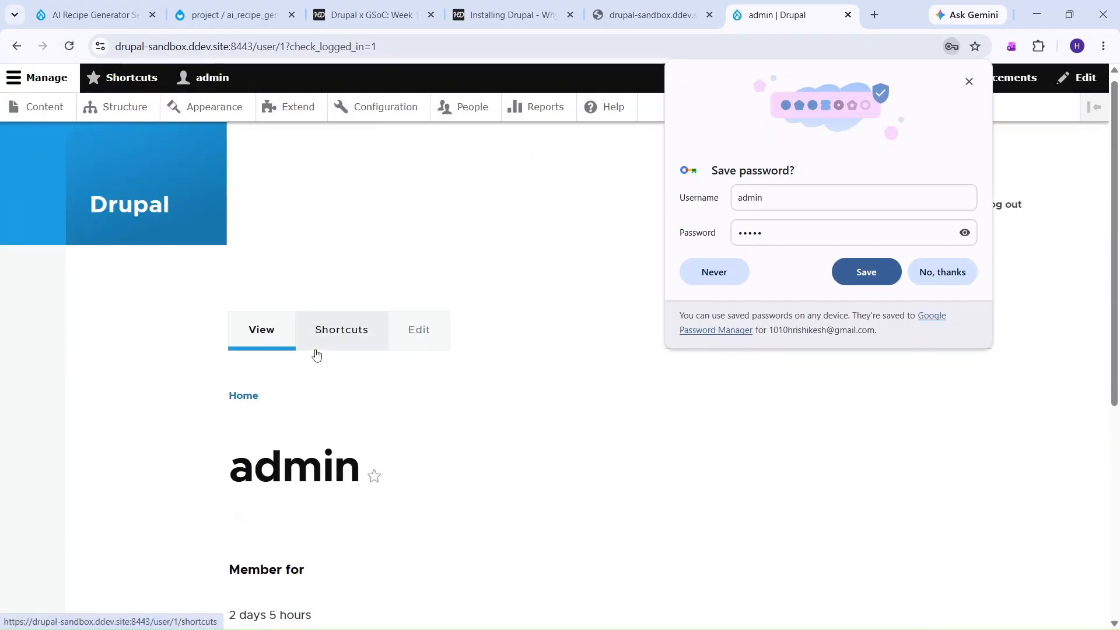
click(970, 80)
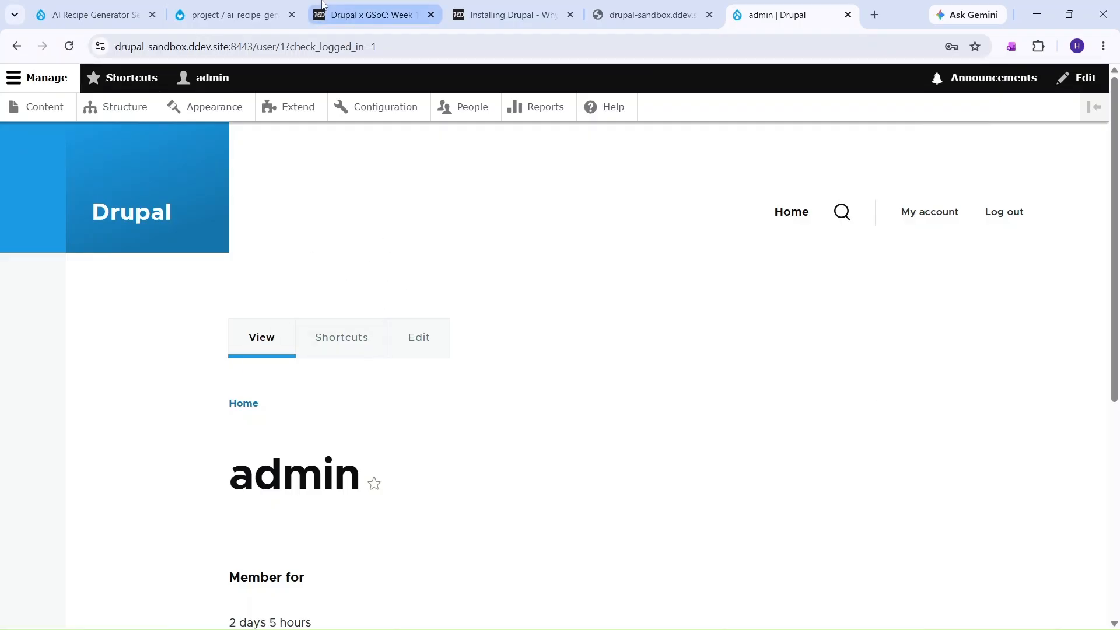
click(506, 14)
scroll(352, 461, down, 7)
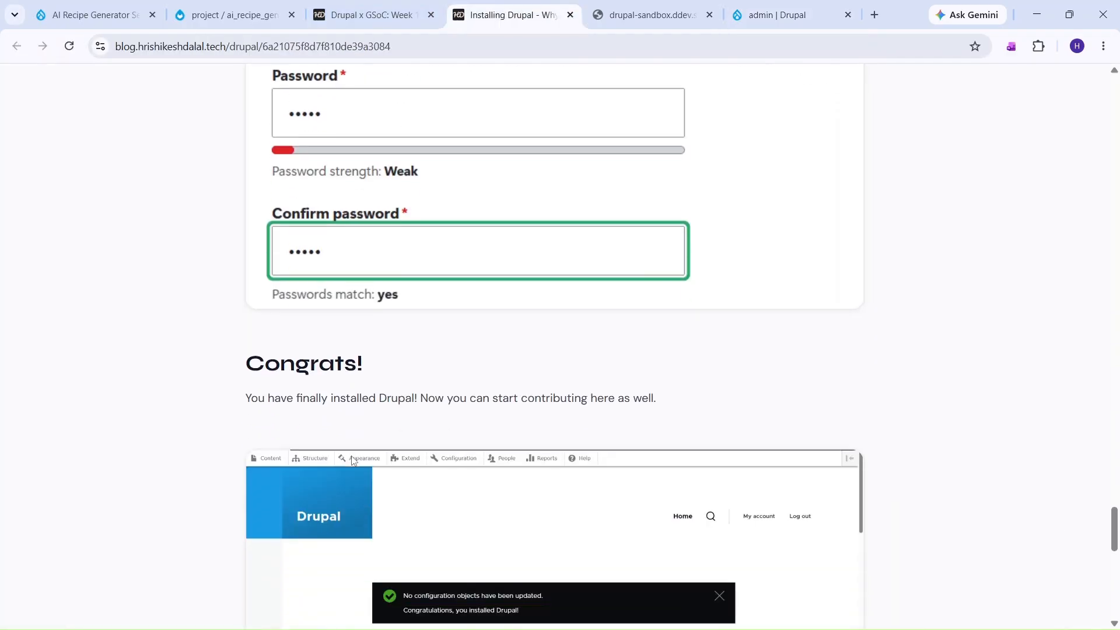